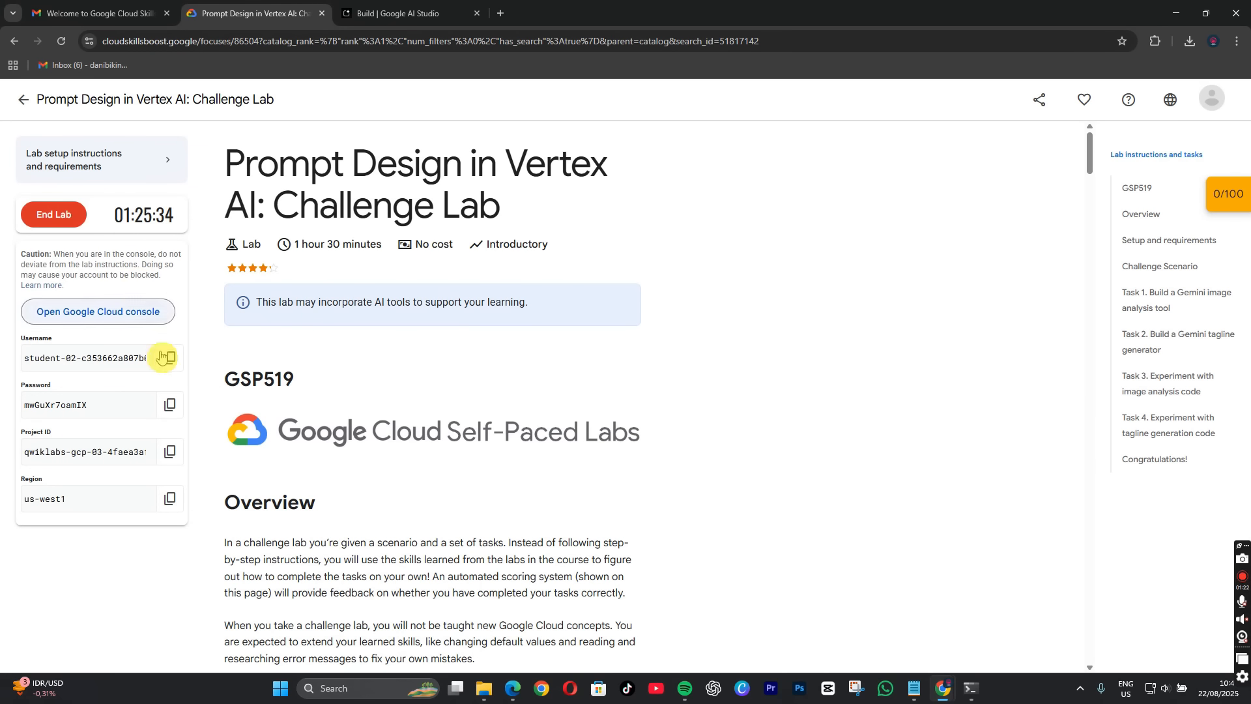
# - Switch to the Google AI Studio incognito window, close the generated API key dialog and open the API key page
pyautogui.click(943, 687)
pyautogui.click(985, 627)
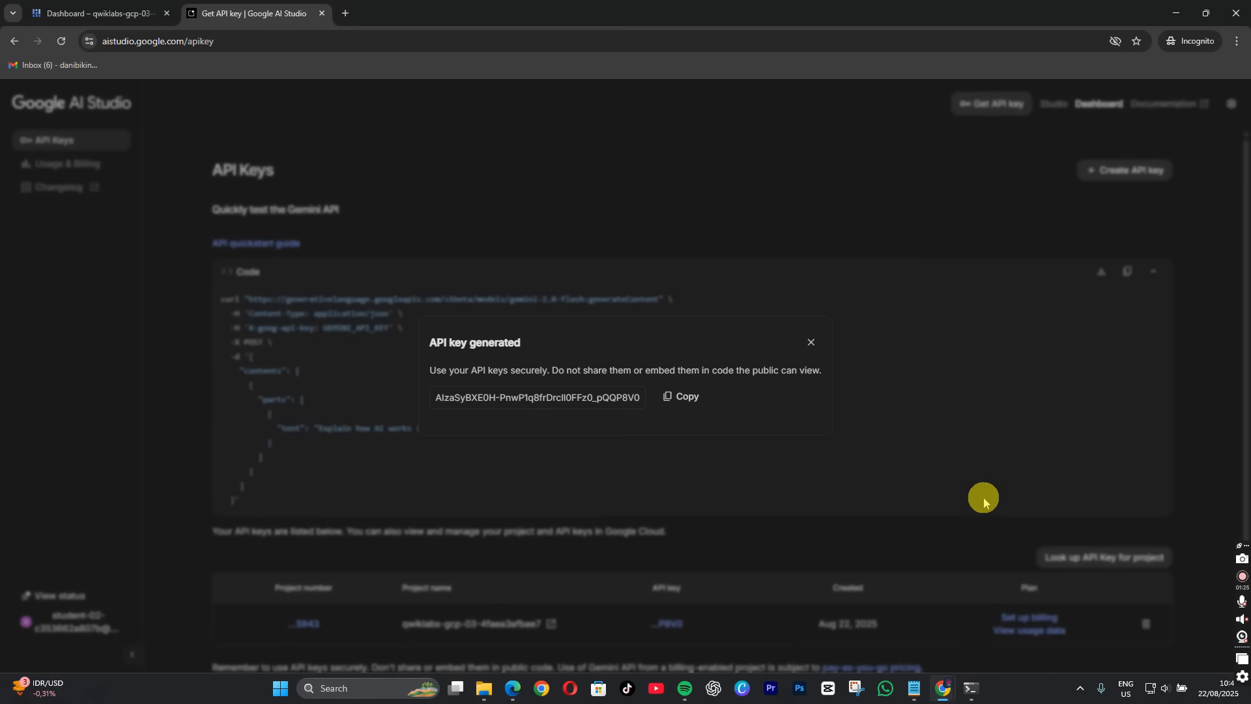
pyautogui.click(811, 342)
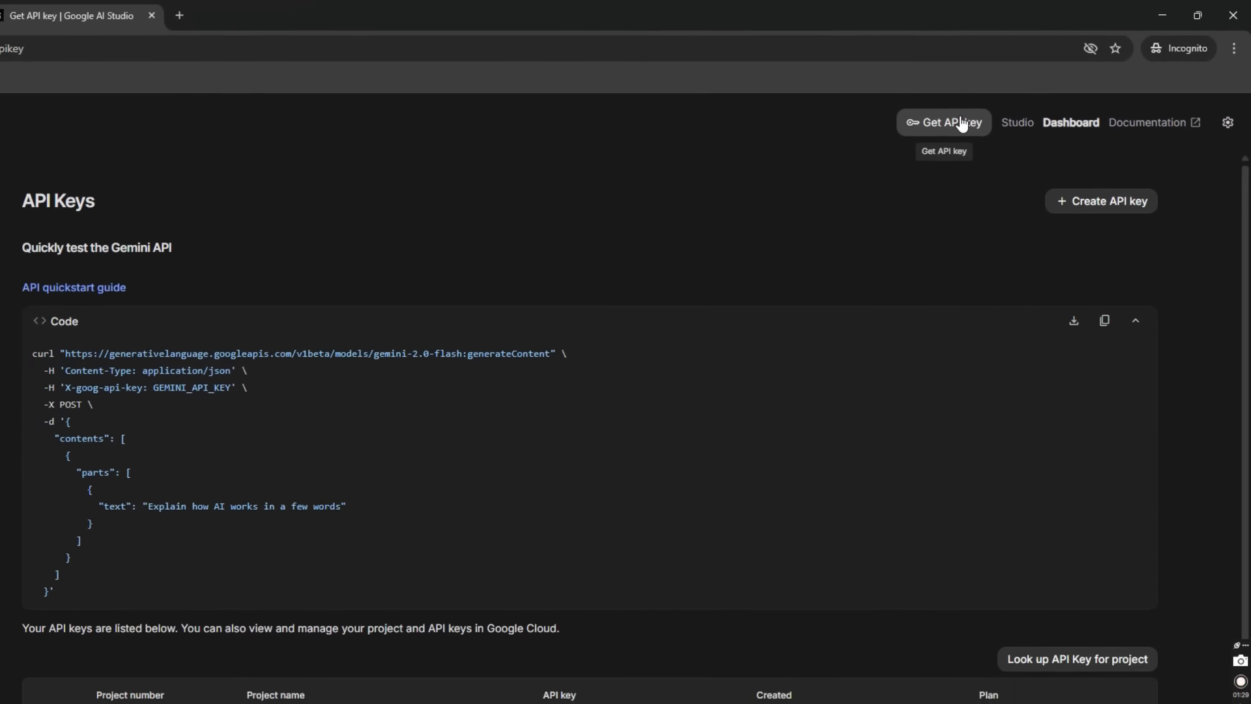
pyautogui.click(964, 122)
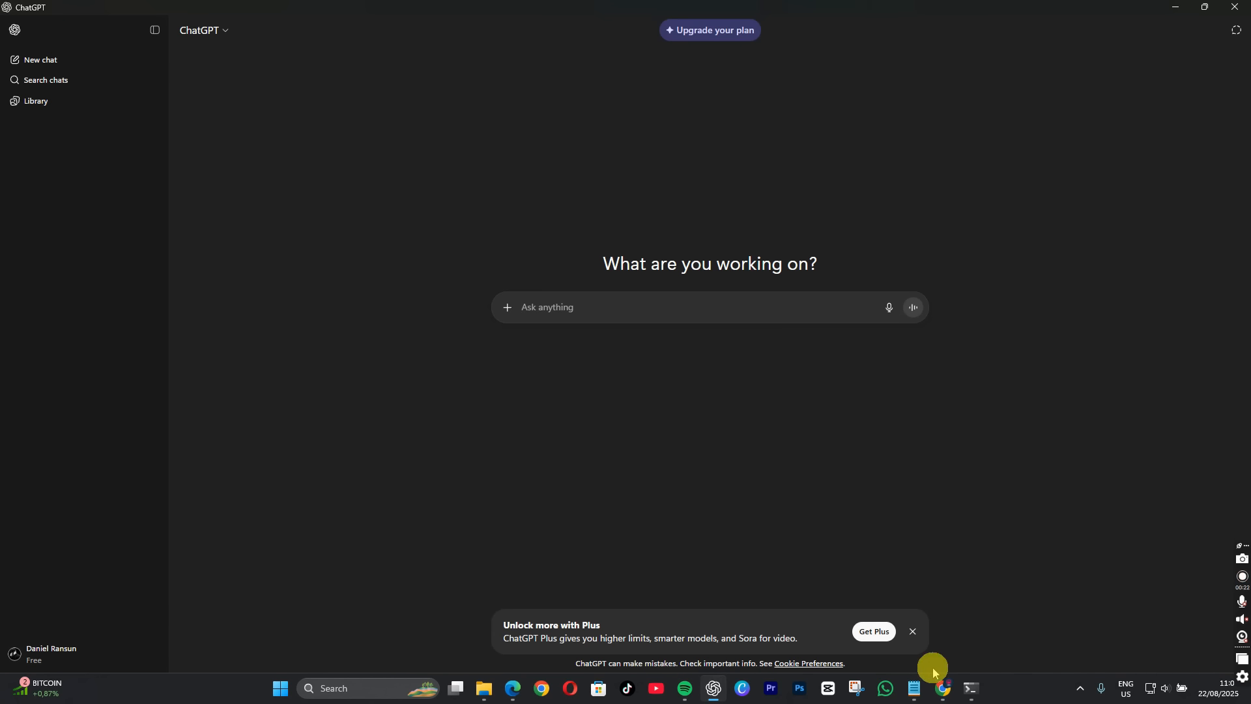
# - Copy the Indonesian request for a Veo 3 text-to-video prompt about a shoulder-length-haired woman from Notepad and send it to ChatGPT
pyautogui.moveTo(915, 685)
pyautogui.click(930, 635)
pyautogui.rightClick(685, 262)
pyautogui.click(719, 329)
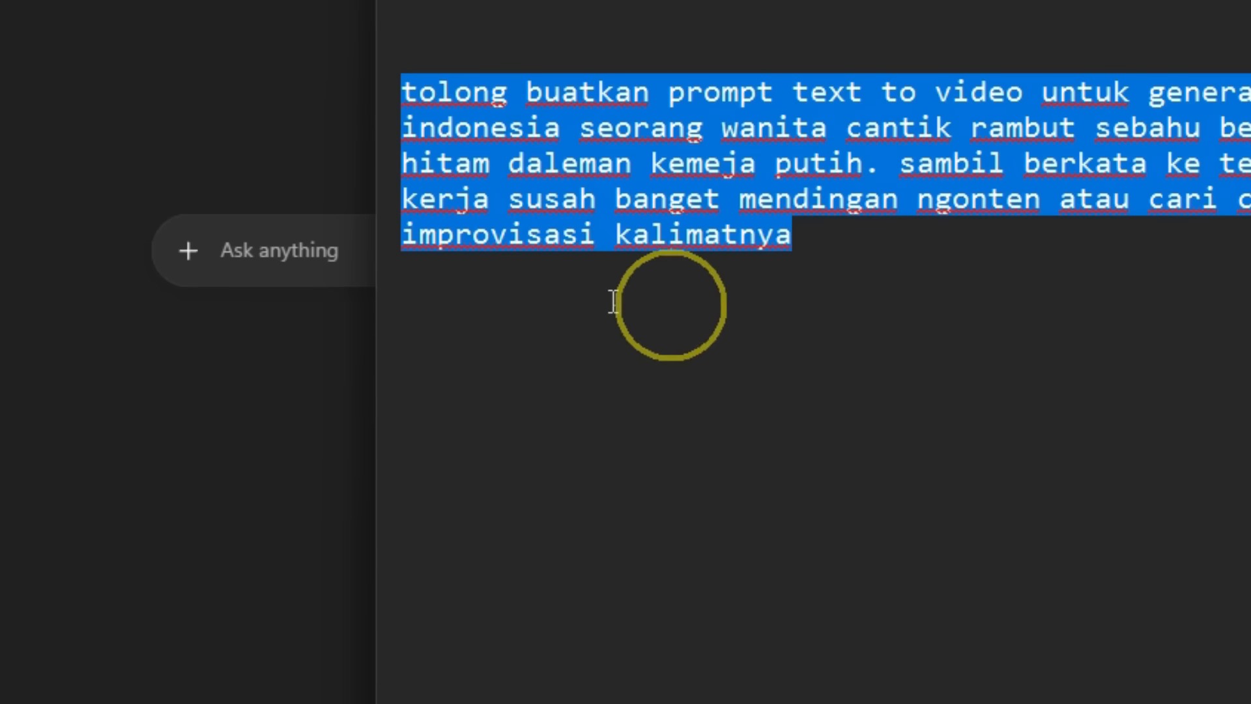
pyautogui.click(548, 308)
pyautogui.write('tolong buatkan prompt text to video untuk generate di veo 3 dalam bahasa indonesia seorang wanita cantik rambut sebahu berpakaian seragam jas serba hitam daleman kemeja putih. sambil berkata ke temannya "jaman sekarang cari kerja susah banget mendingan ngonten atau cari cuan via internet". tolong improvisasi kalimatnya')
pyautogui.press('Return')
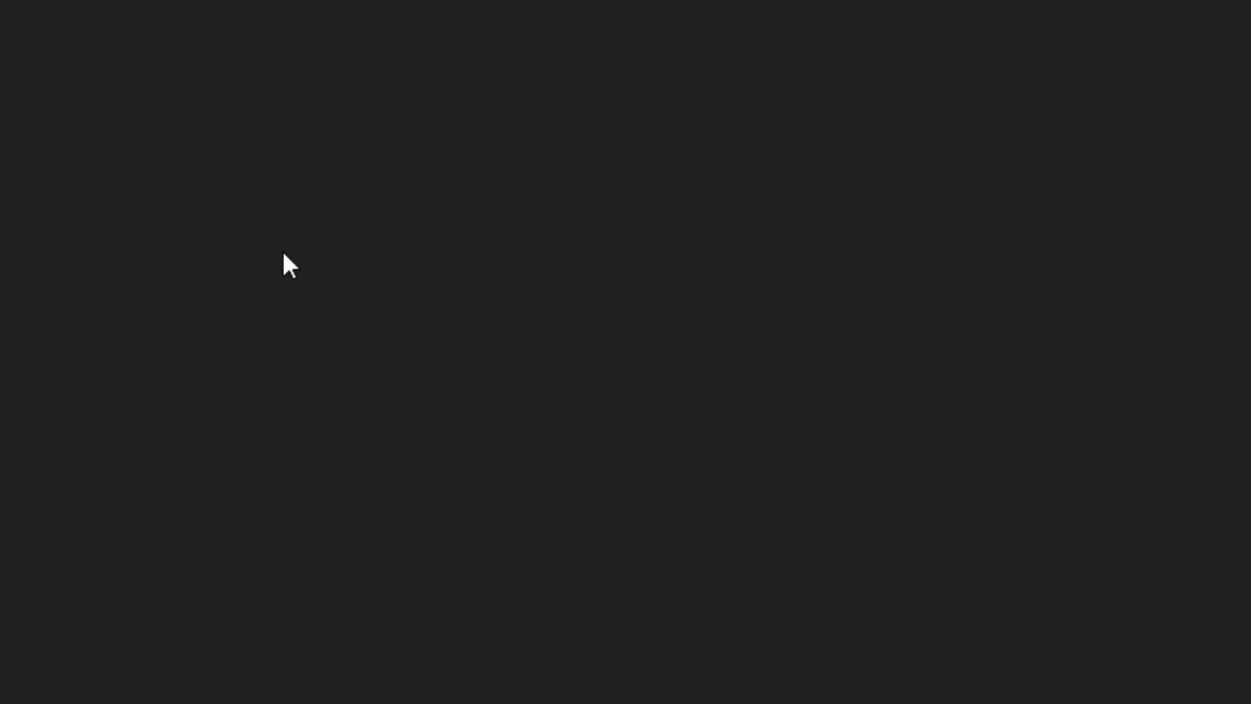
# - Copy the Indonesian video prompt written by ChatGPT and paste it into the prompt box of VEO Video Generator
pyautogui.scroll(3, 279, 270)
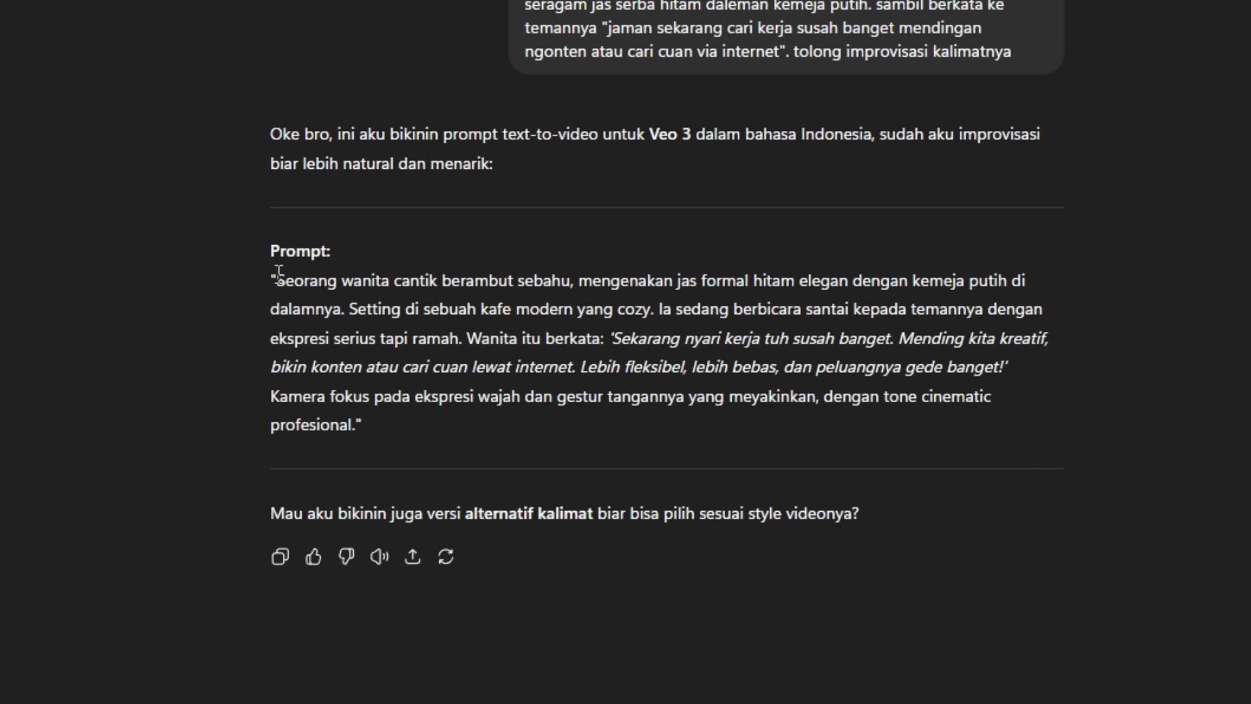
pyautogui.moveTo(279, 272); pyautogui.dragTo(358, 432)
pyautogui.hotkey('ctrl', 'c')
pyautogui.rightClick(460, 338)
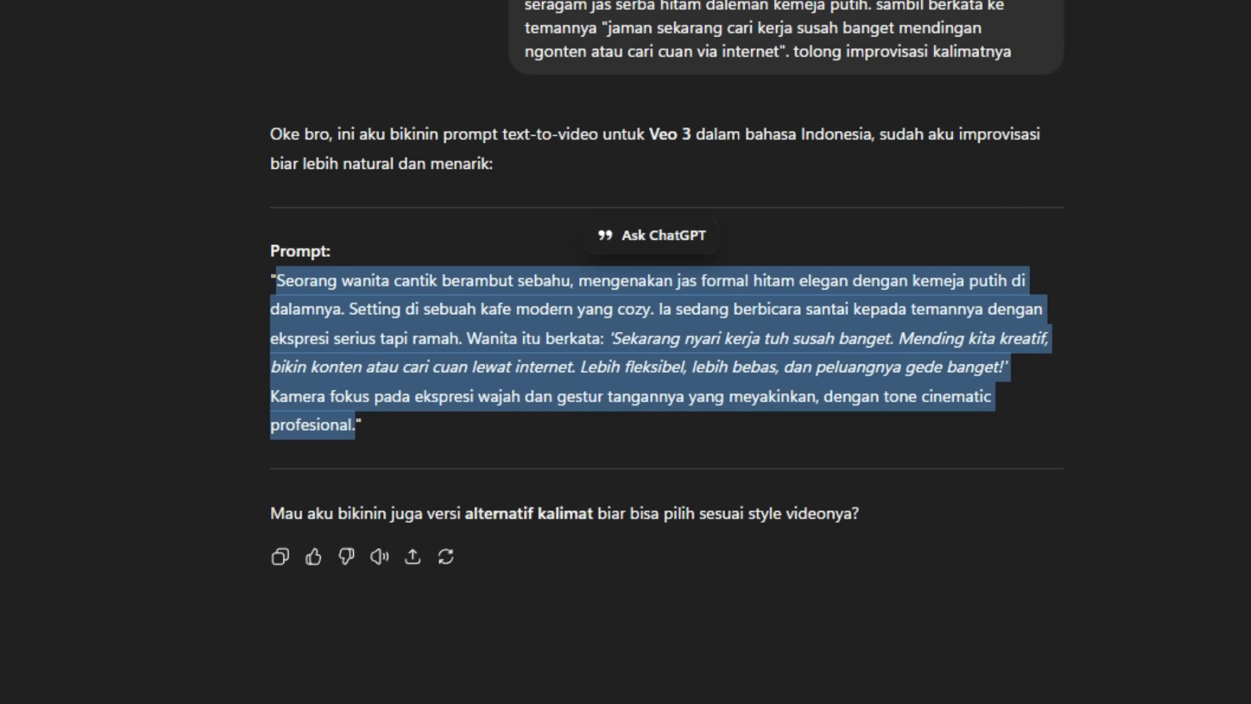
pyautogui.click(167, 205)
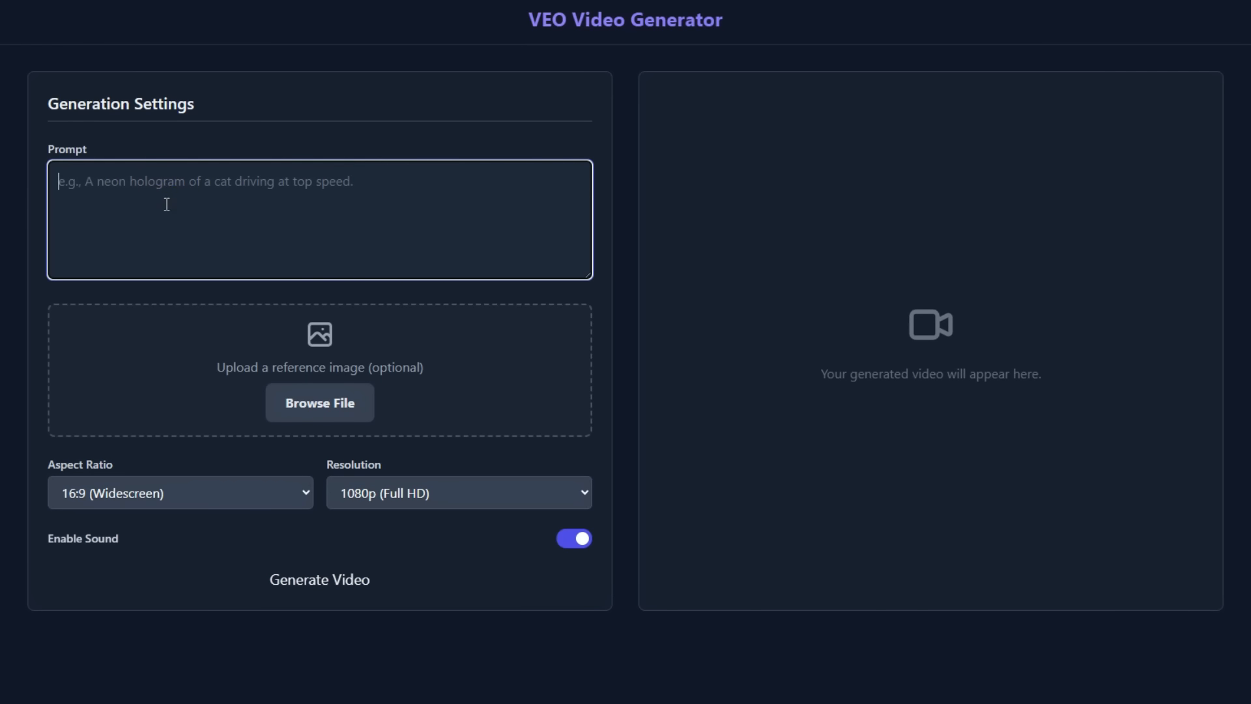
pyautogui.hotkey('ctrl', 'v')
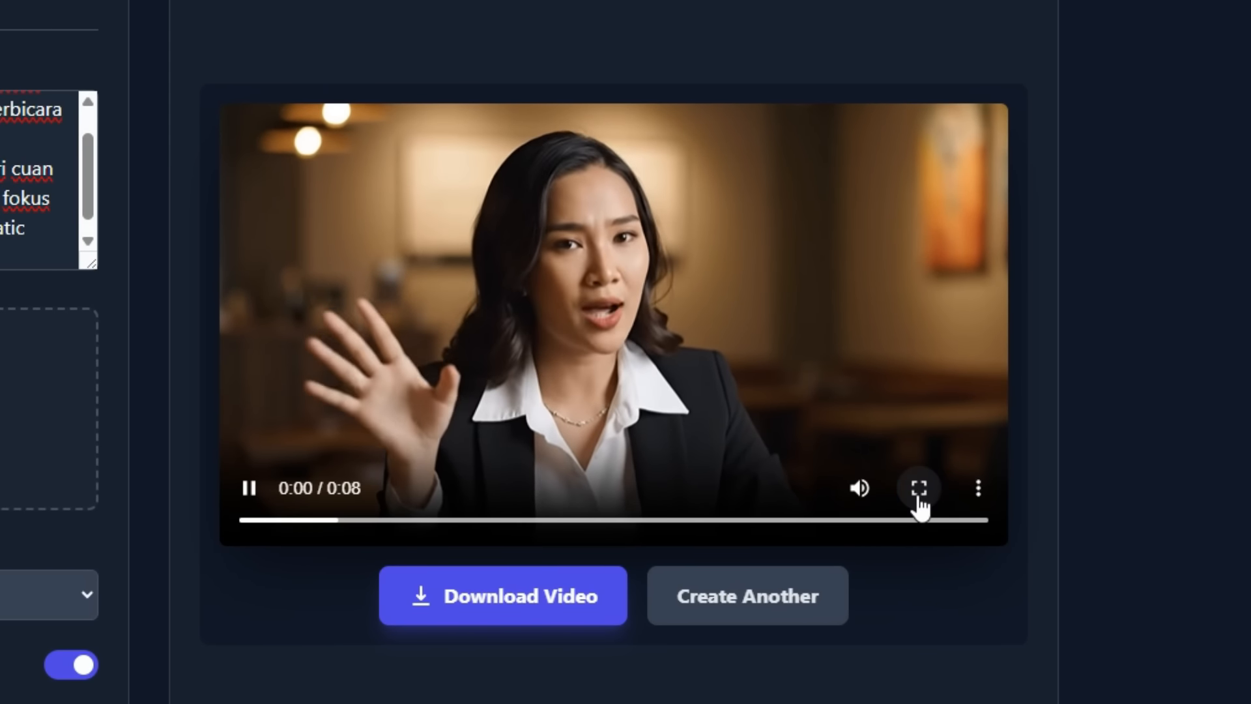
# - View the generated video full screen and open the saved generated-video.mp4 in VLC media player
pyautogui.click(919, 489)
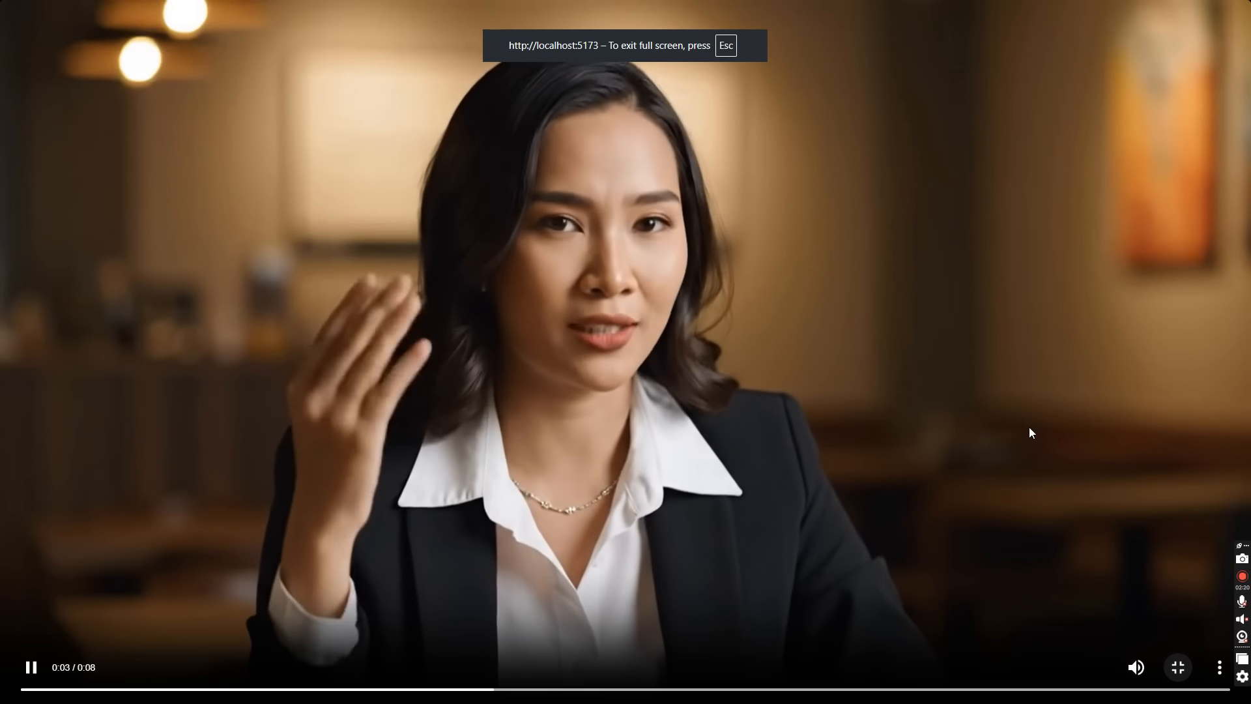
pyautogui.click(485, 688)
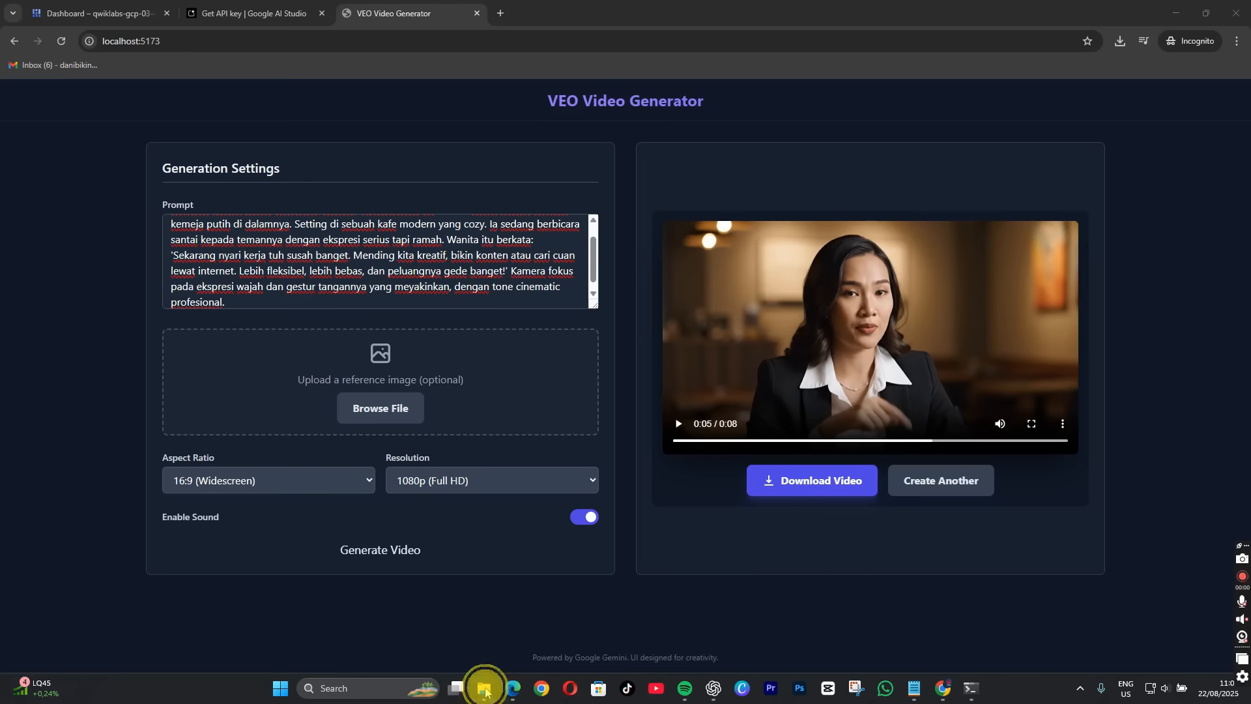
pyautogui.click(449, 541)
pyautogui.doubleClick(716, 391)
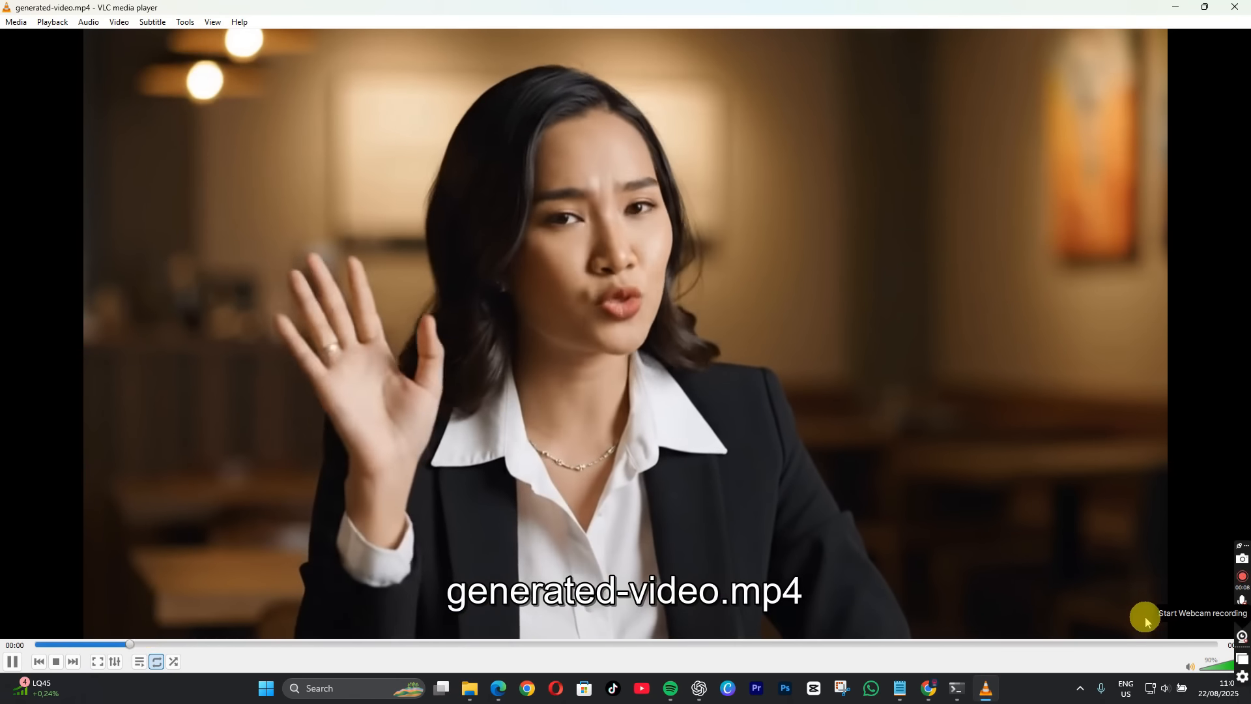
# - Play generated-video.mp4, pause it at about 00:04 and take a snapshot of the frame
pyautogui.click(238, 643)
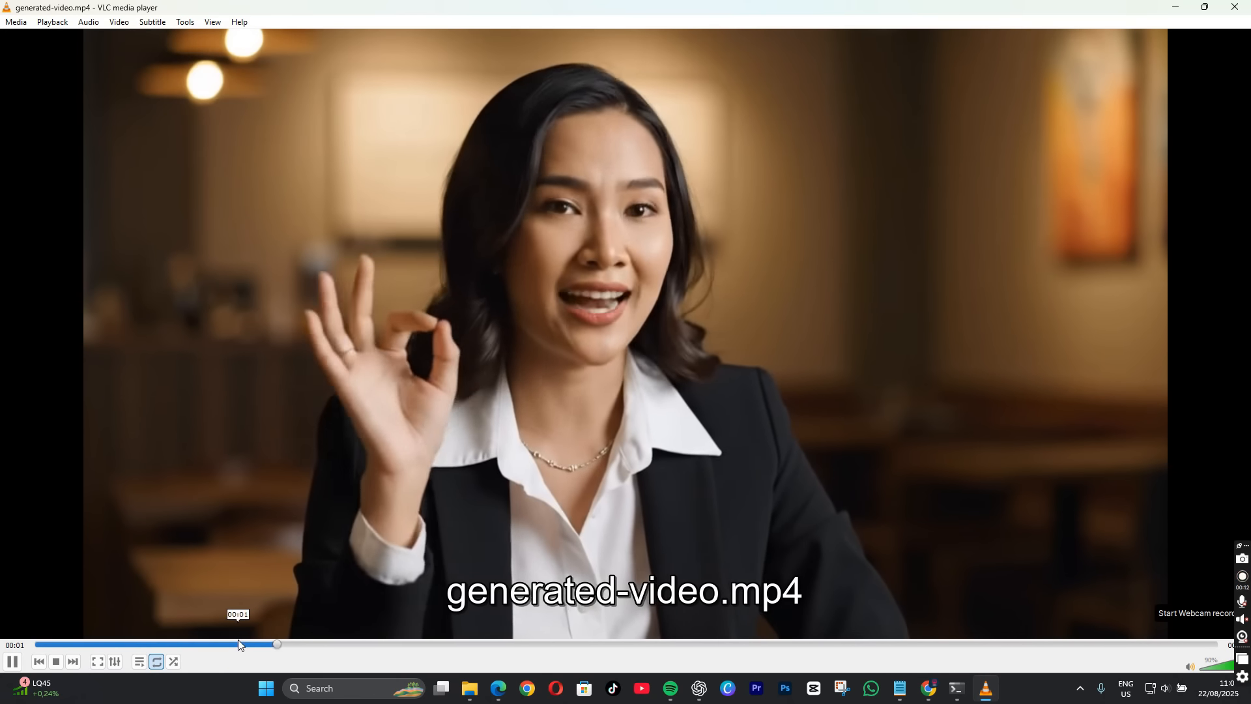
pyautogui.press('space')
pyautogui.press('space')
pyautogui.press('space')
pyautogui.click(156, 134)
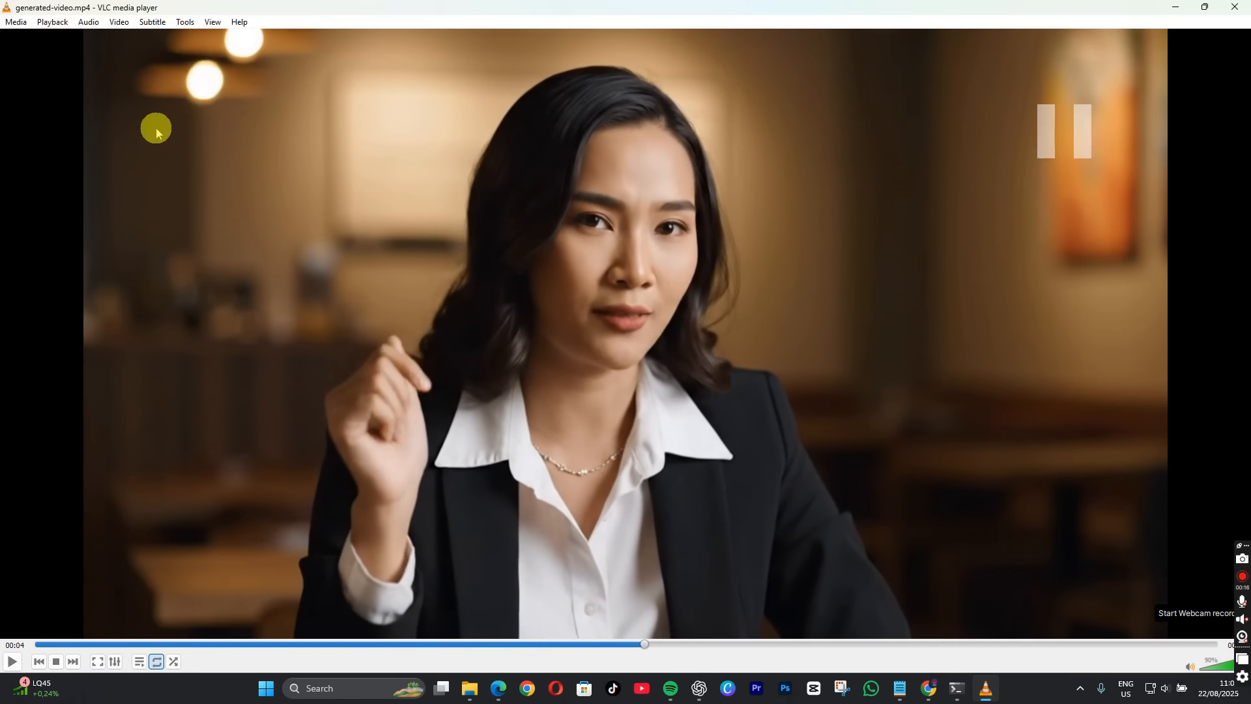
pyautogui.click(119, 21)
pyautogui.click(148, 187)
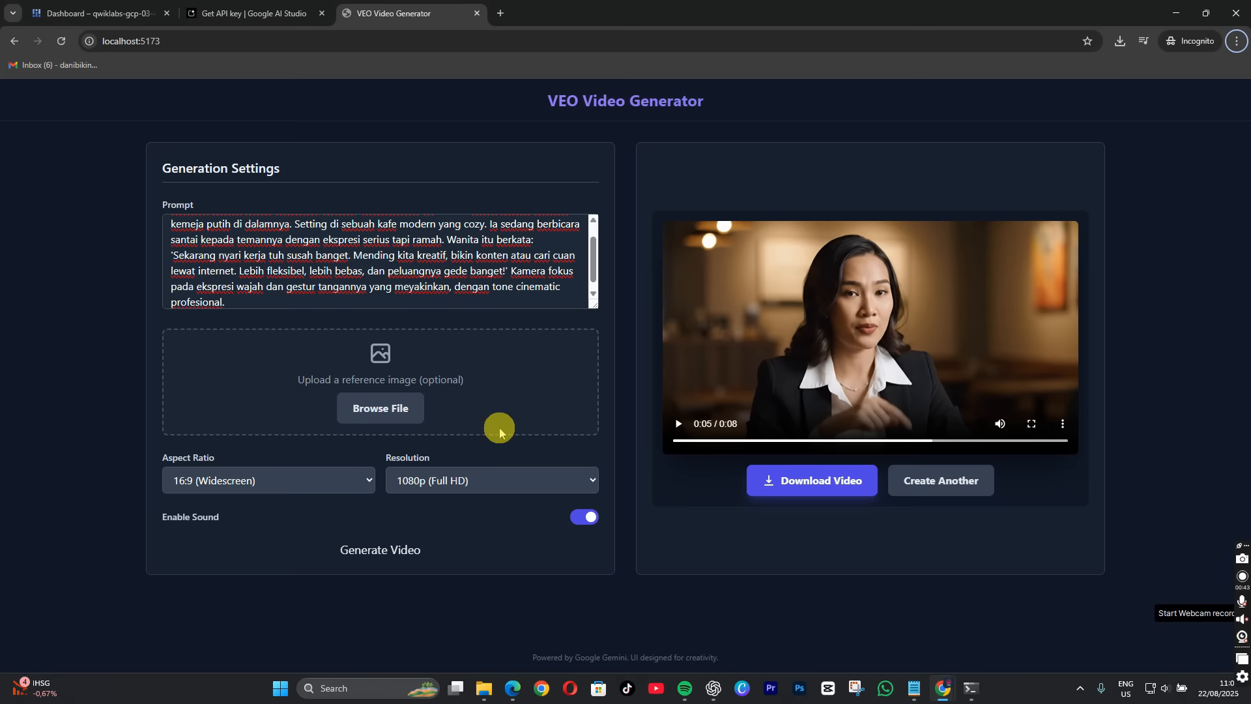
# - In VEO Video Generator, upload the vlcsnap image from Pictures as the reference image and add "atau asah kreatifitas lewat" to the prompt's spoken line
pyautogui.click(57, 271)
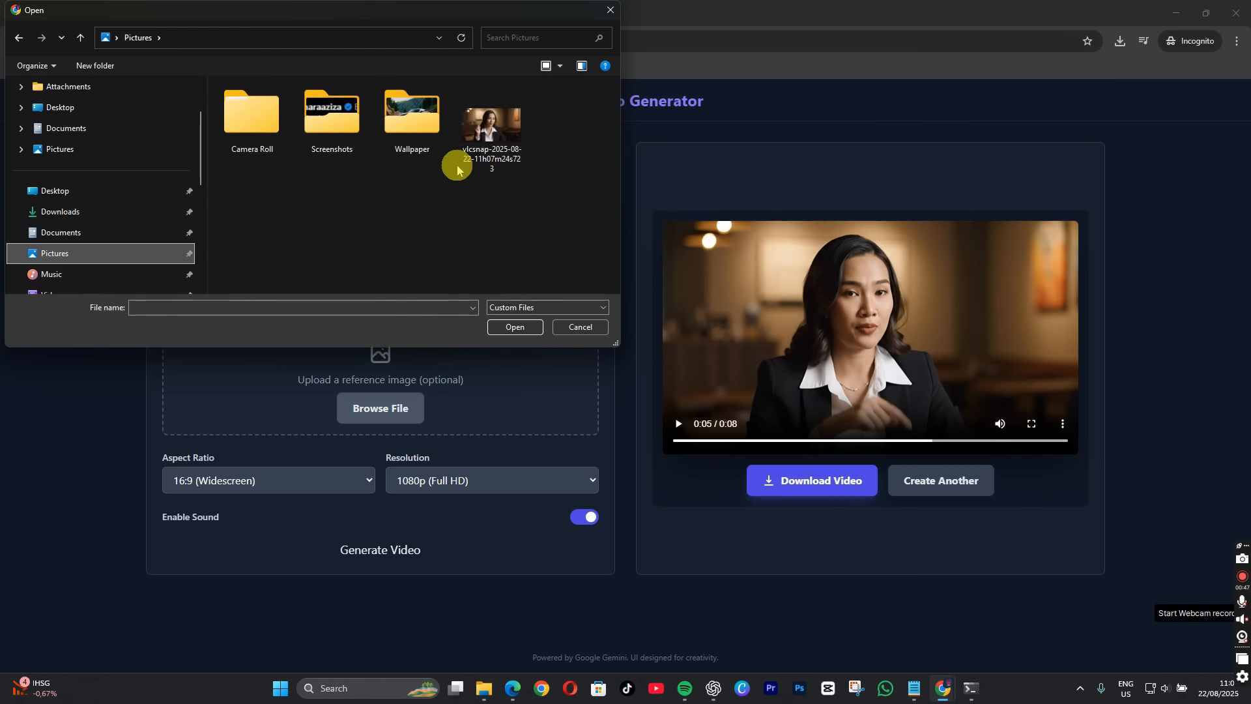
pyautogui.doubleClick(488, 151)
pyautogui.scroll(1, 489, 222)
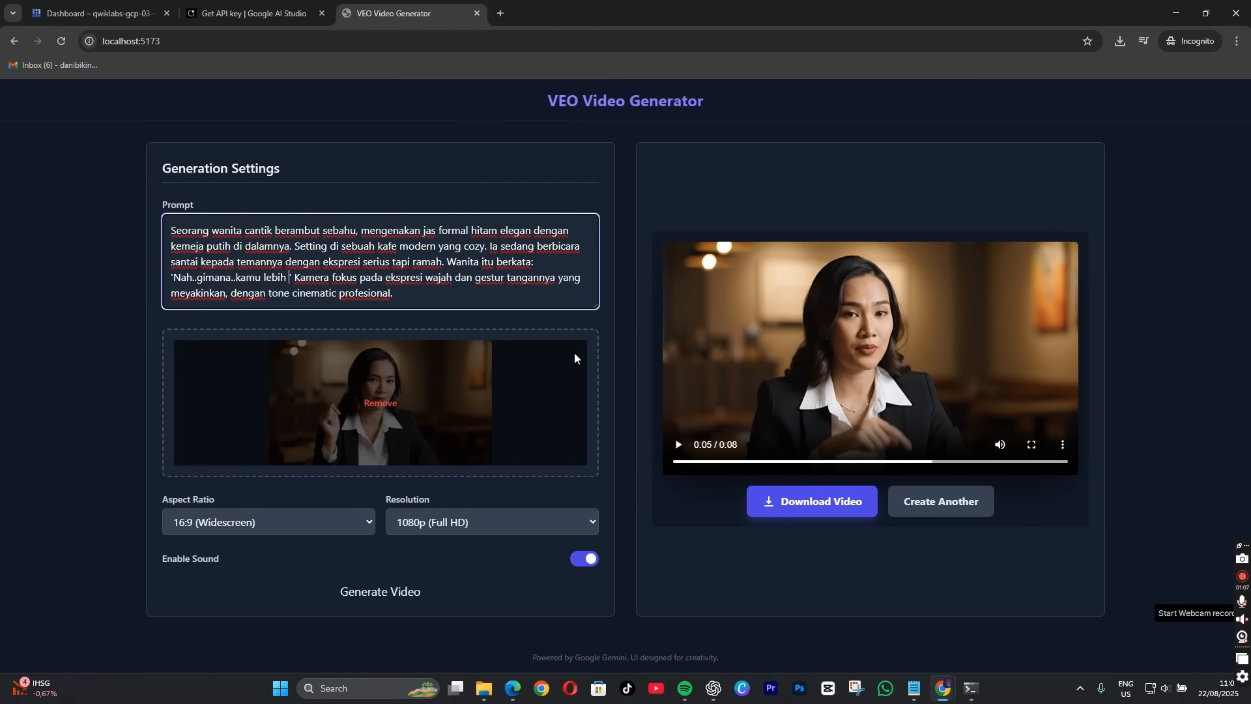
pyautogui.write('atau asah kreatifitas lewat i')
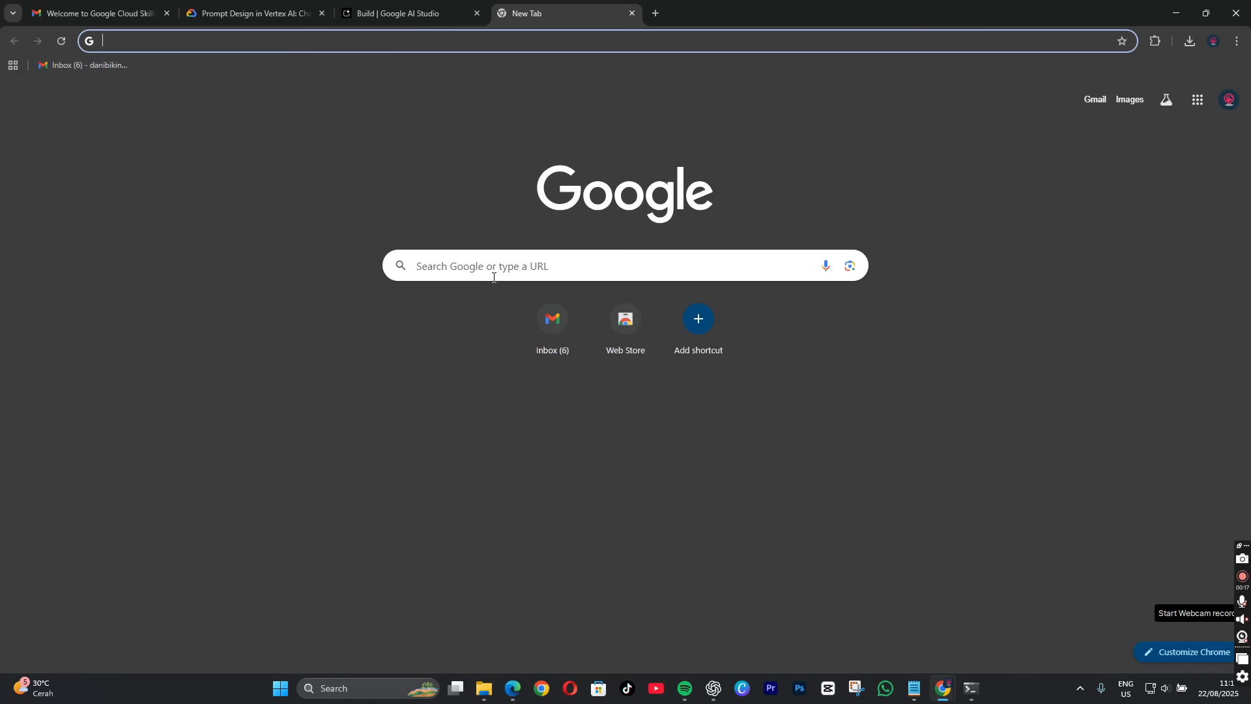
# - Search Google for "google gemini" in a new Chrome tab and open the Google Gemini site
pyautogui.write('g')
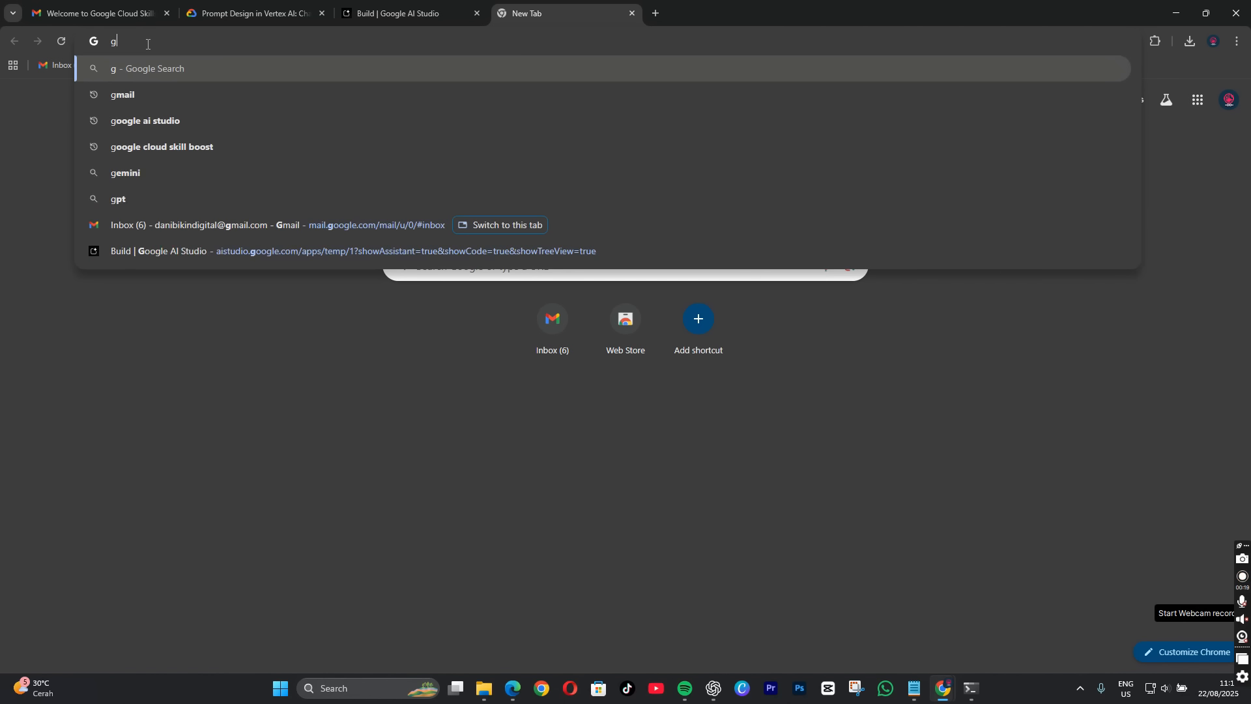
pyautogui.write('oogle gemini')
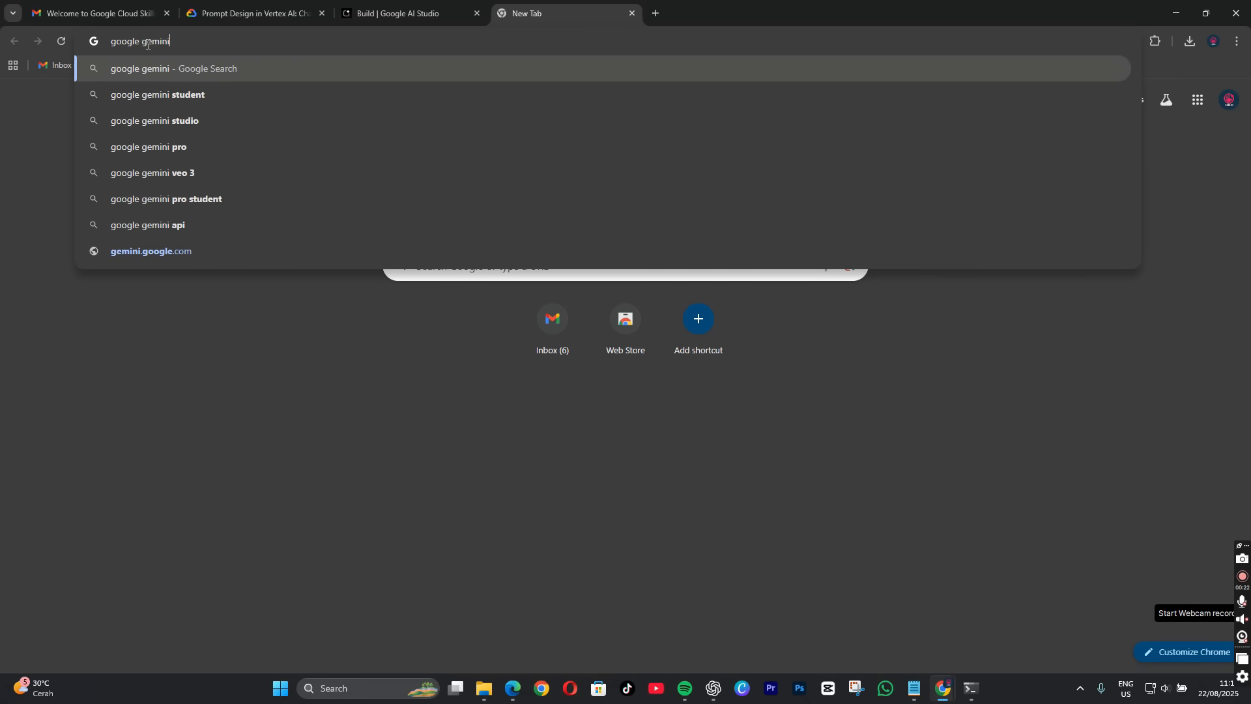
pyautogui.press('Return')
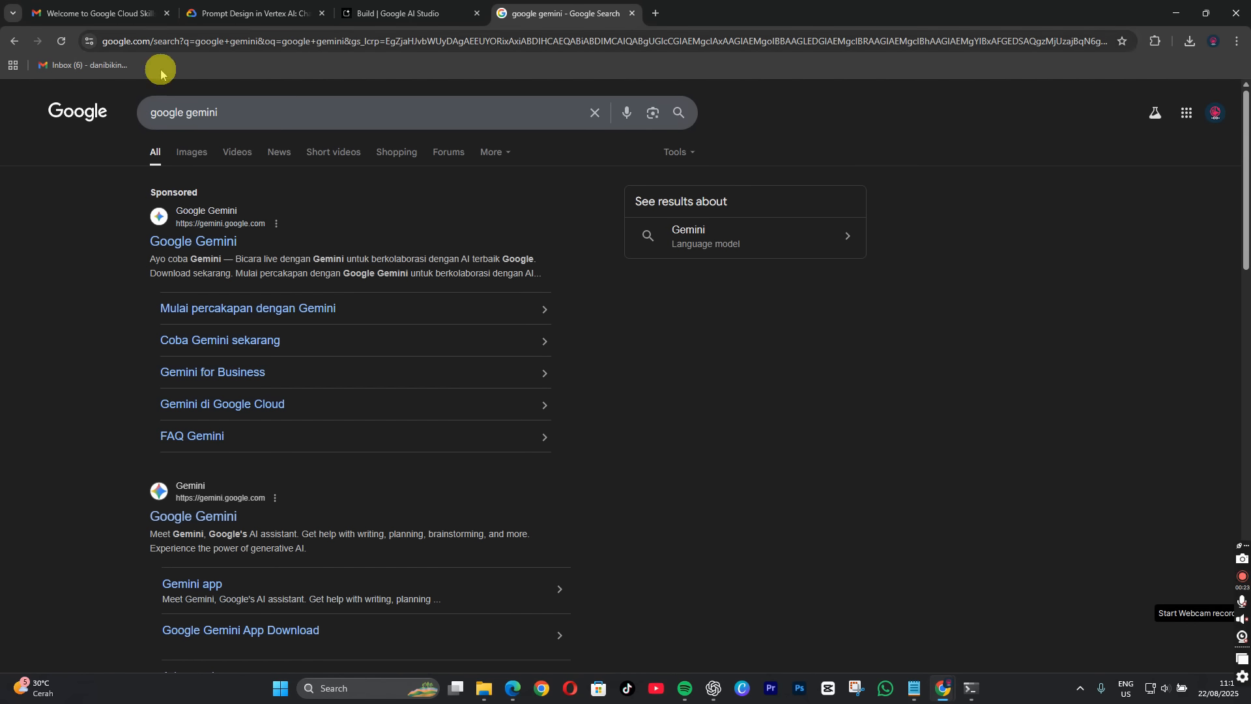
pyautogui.click(215, 246)
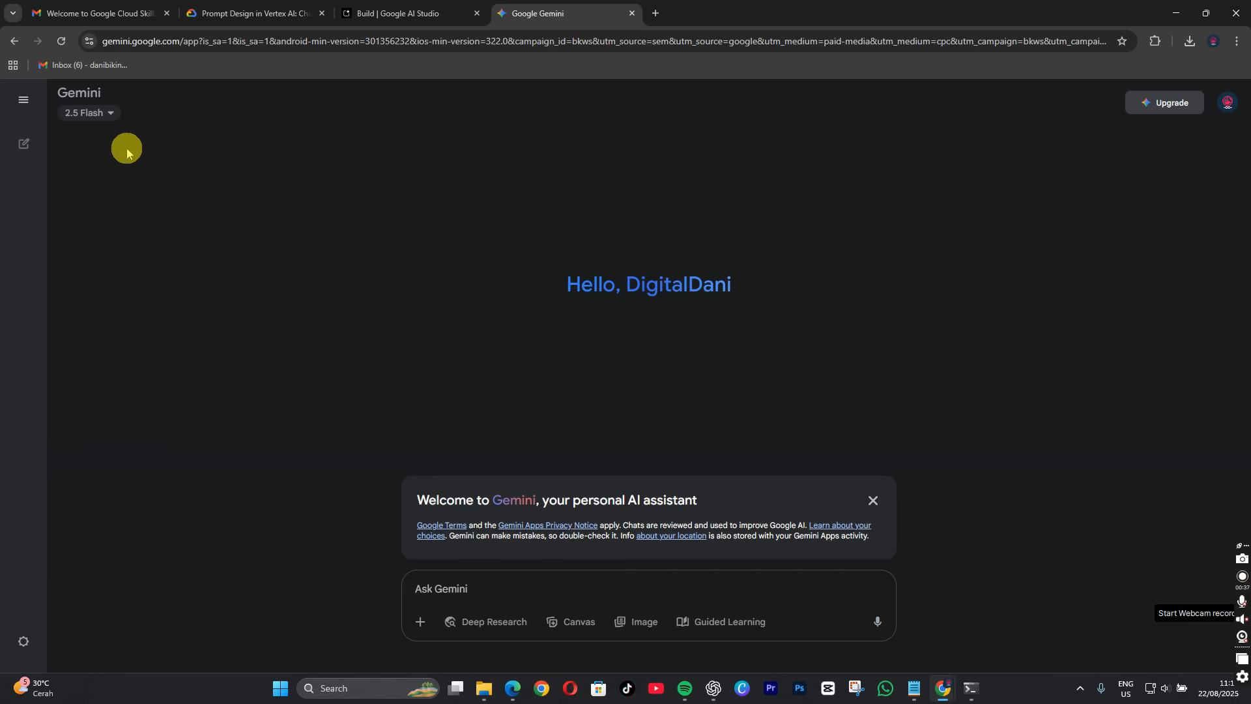
# - Enable Canvas in Gemini, paste the prepared Indonesian request for a shareable VEO3 prompt generator web app and send it
pyautogui.click(99, 119)
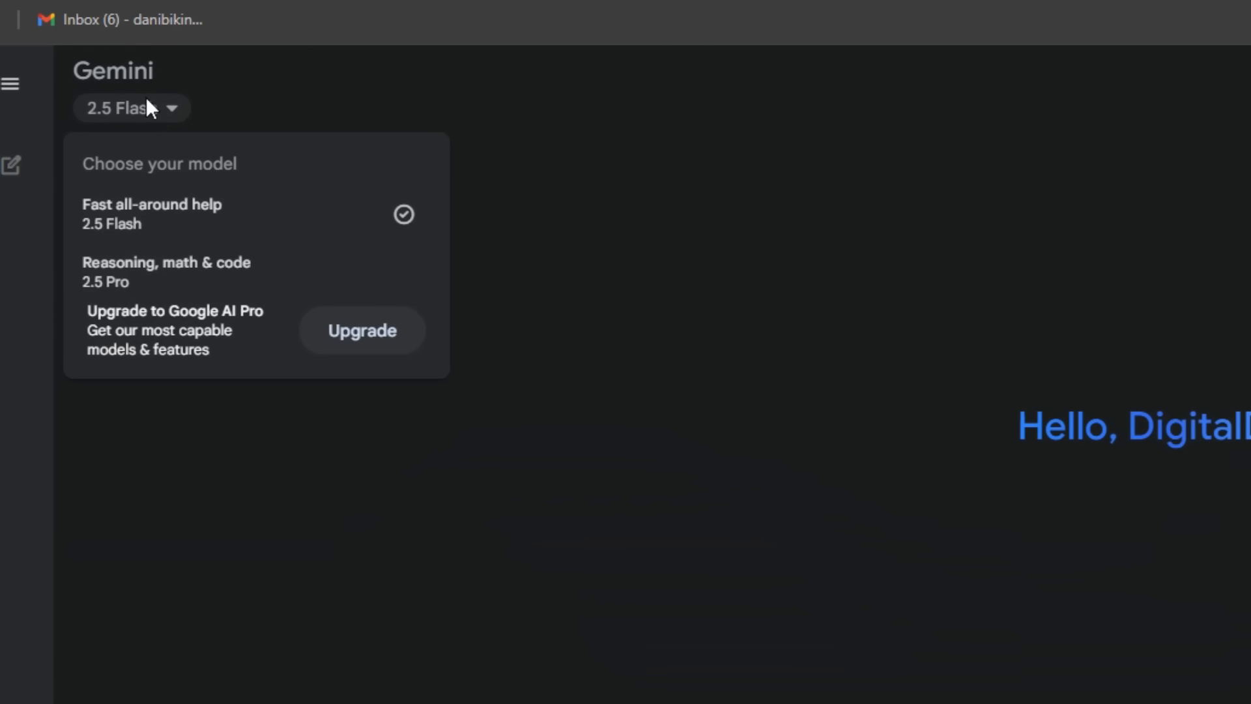
pyautogui.click(620, 288)
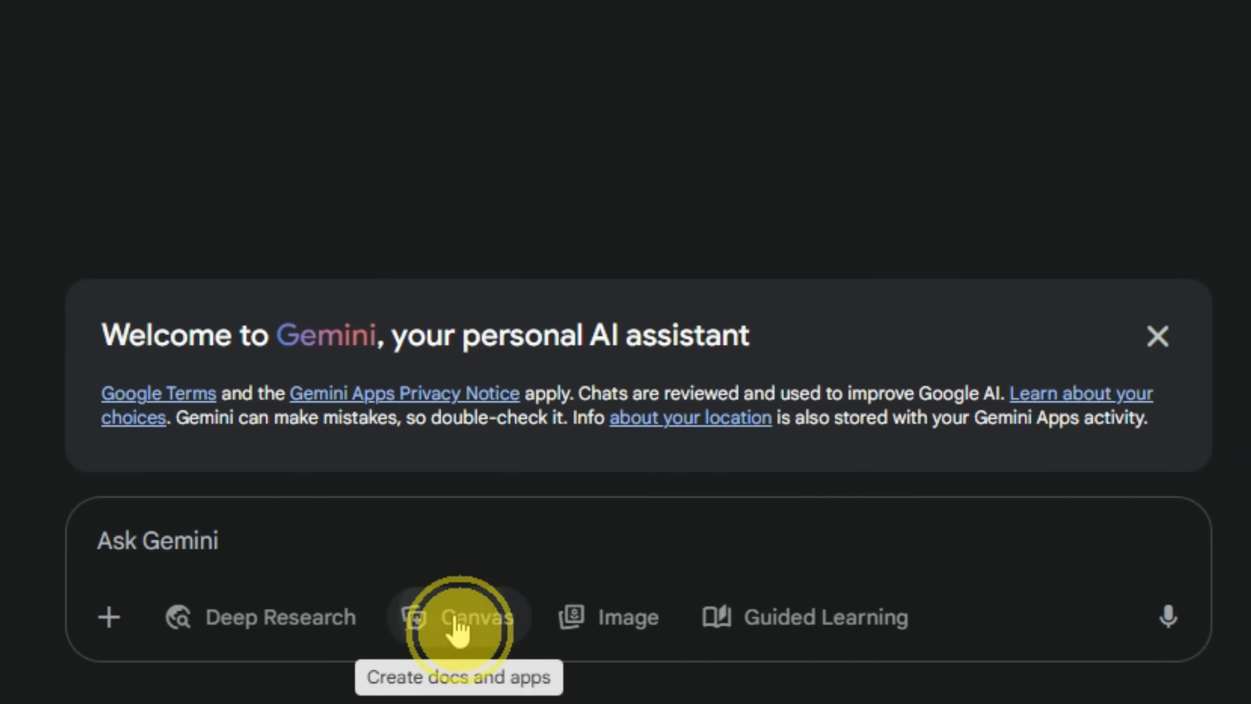
pyautogui.click(456, 629)
pyautogui.click(159, 539)
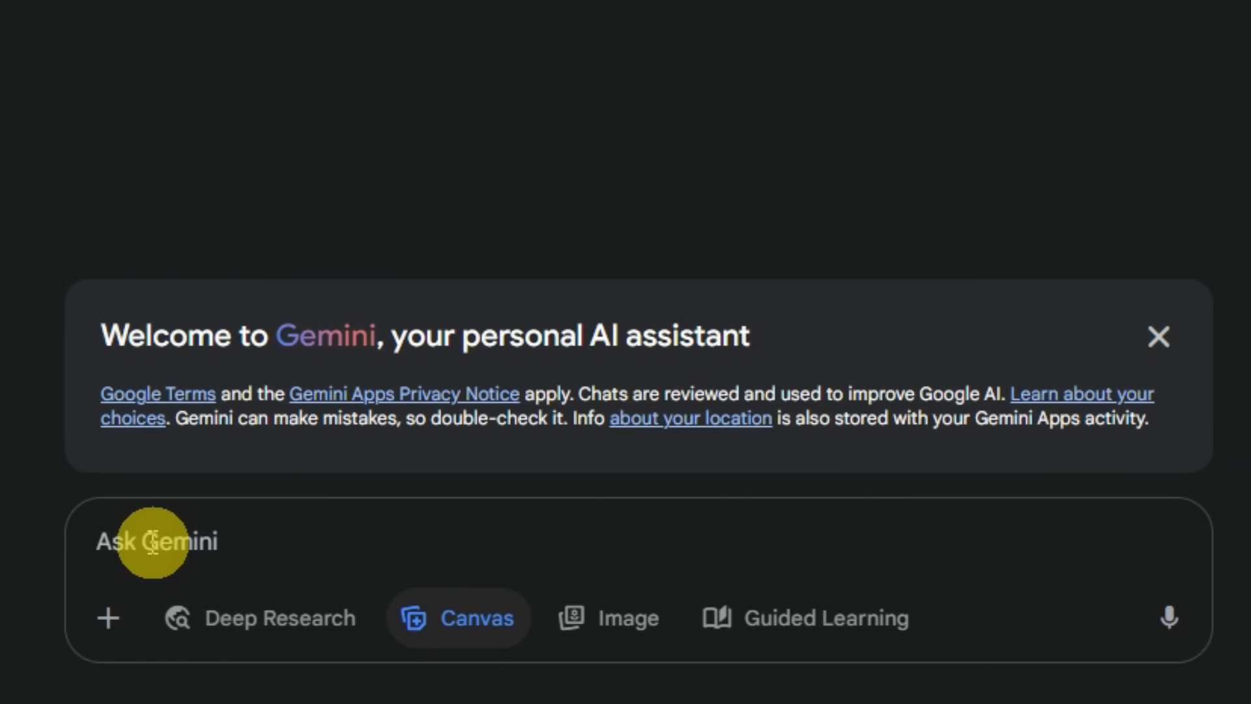
pyautogui.hotkey('ctrl', 'v')
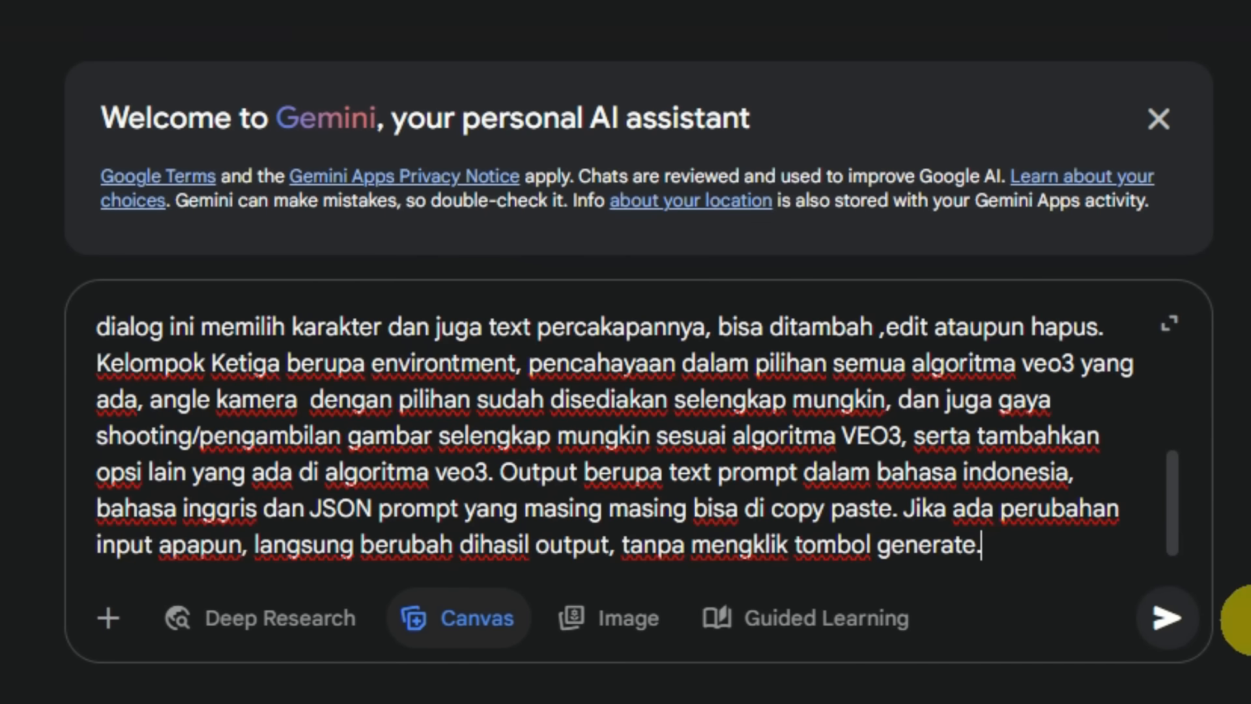
pyautogui.click(1166, 618)
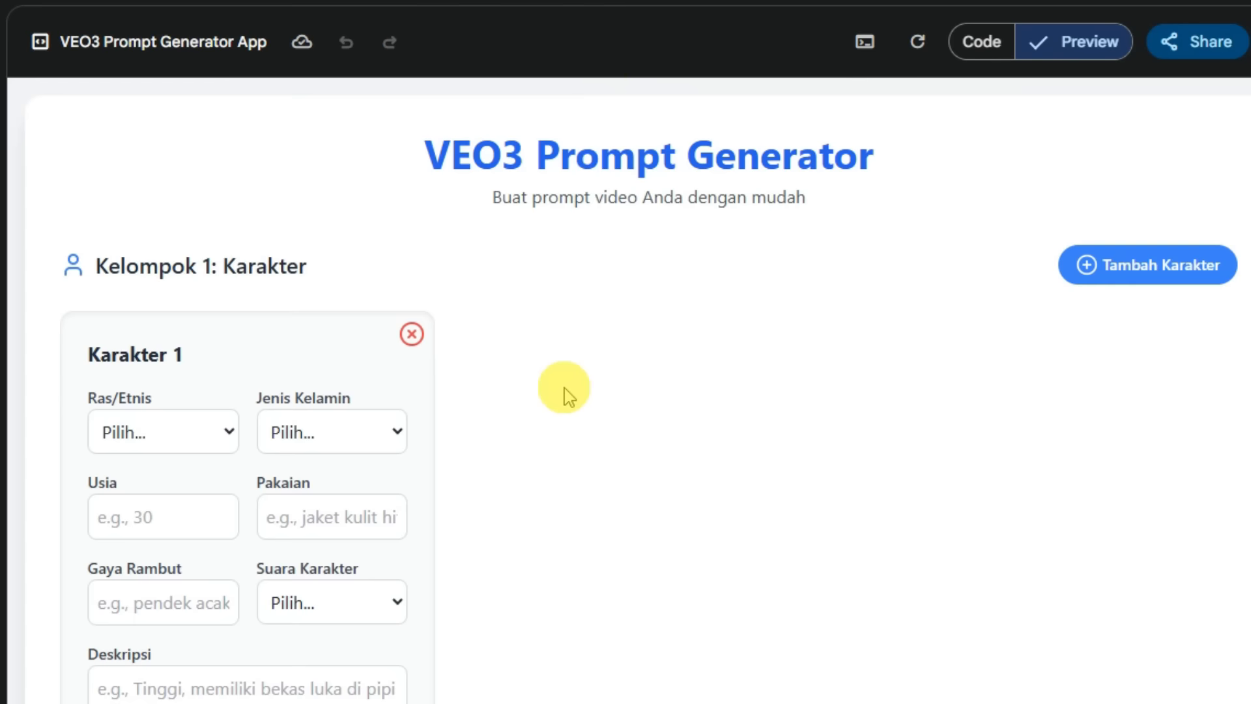
# - Review the VEO3 Prompt Generator preview, create its shareable public link and copy the link
pyautogui.scroll(-4, 800, 353)
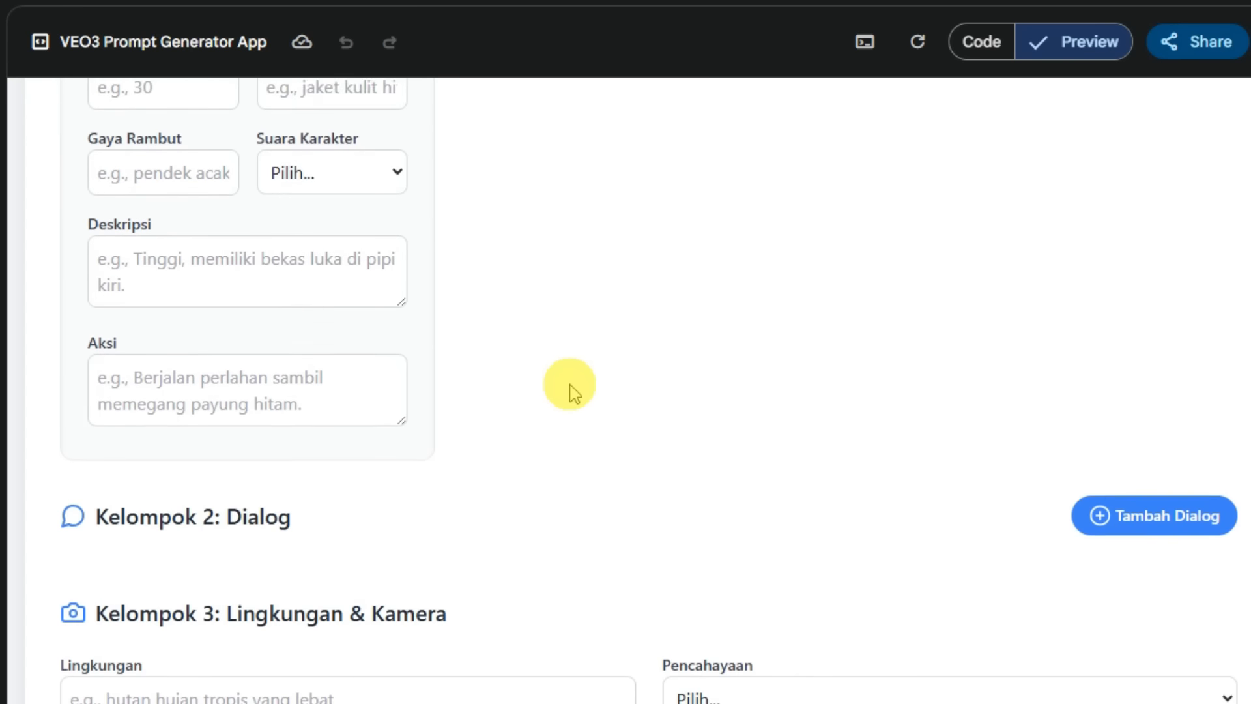
pyautogui.scroll(-15, 570, 391)
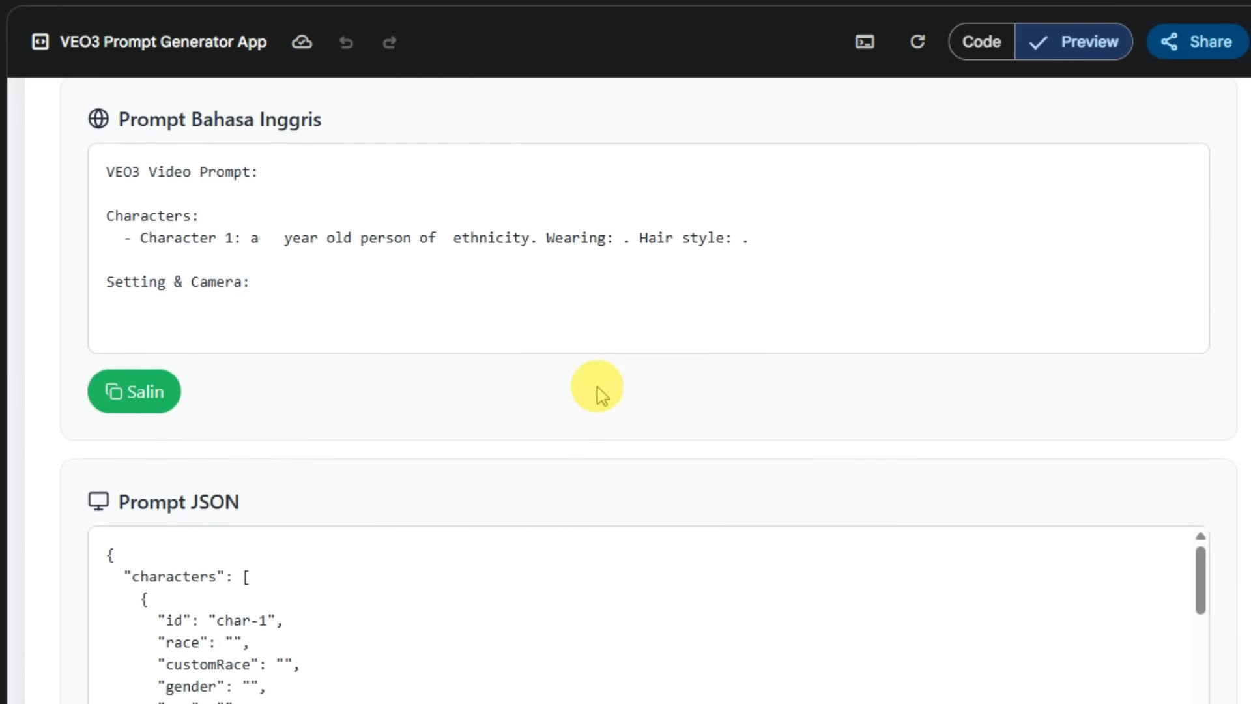
pyautogui.scroll(20, 598, 391)
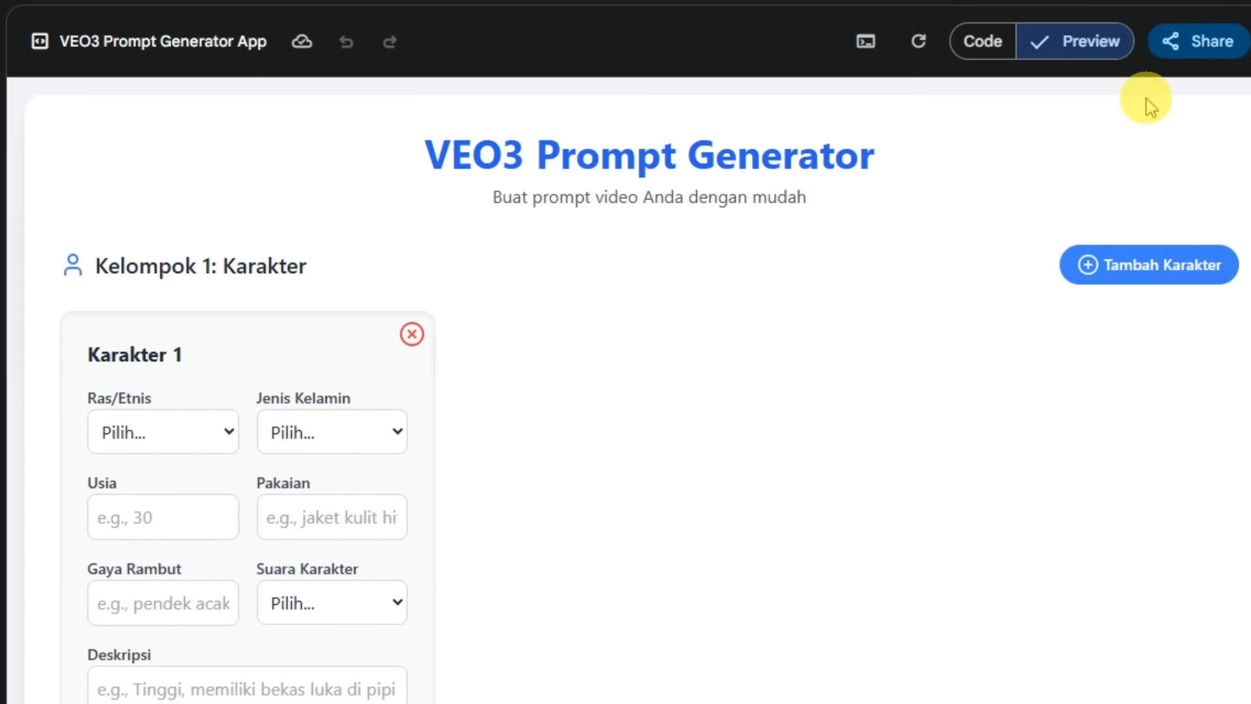
pyautogui.click(1202, 40)
pyautogui.click(1145, 86)
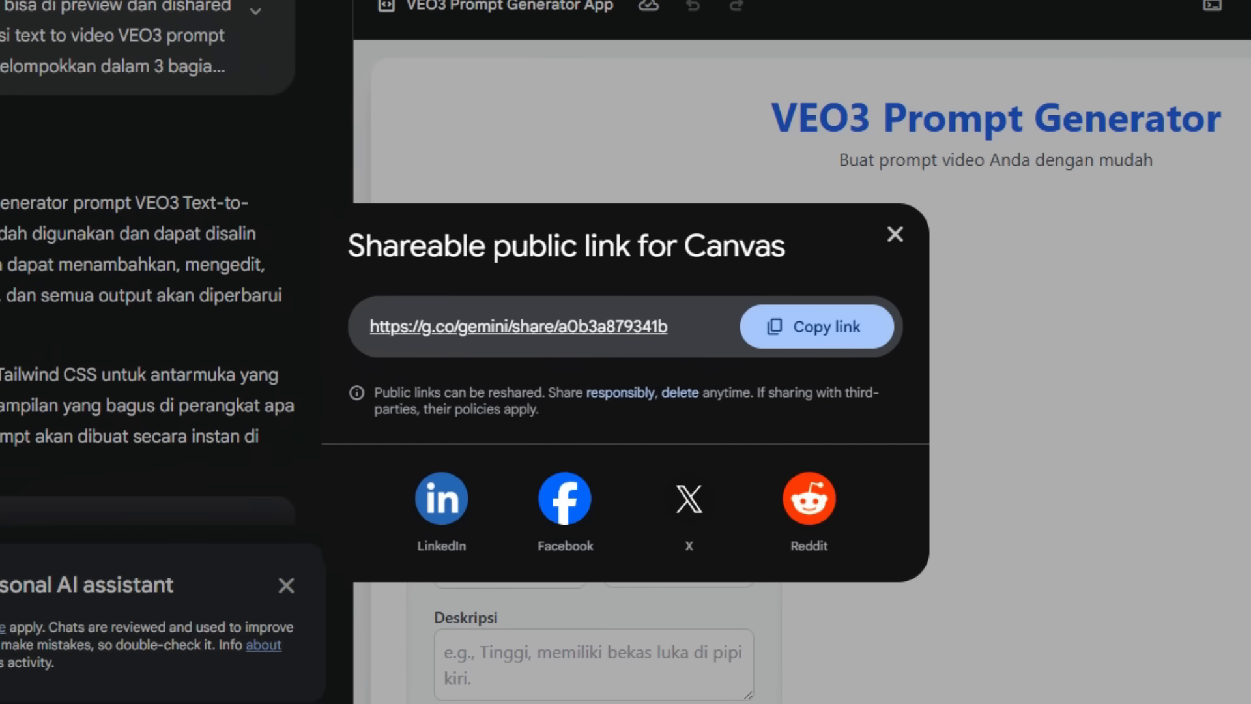
# - Switch to Notepad and paste the app's public link into the blank document
pyautogui.click(914, 688)
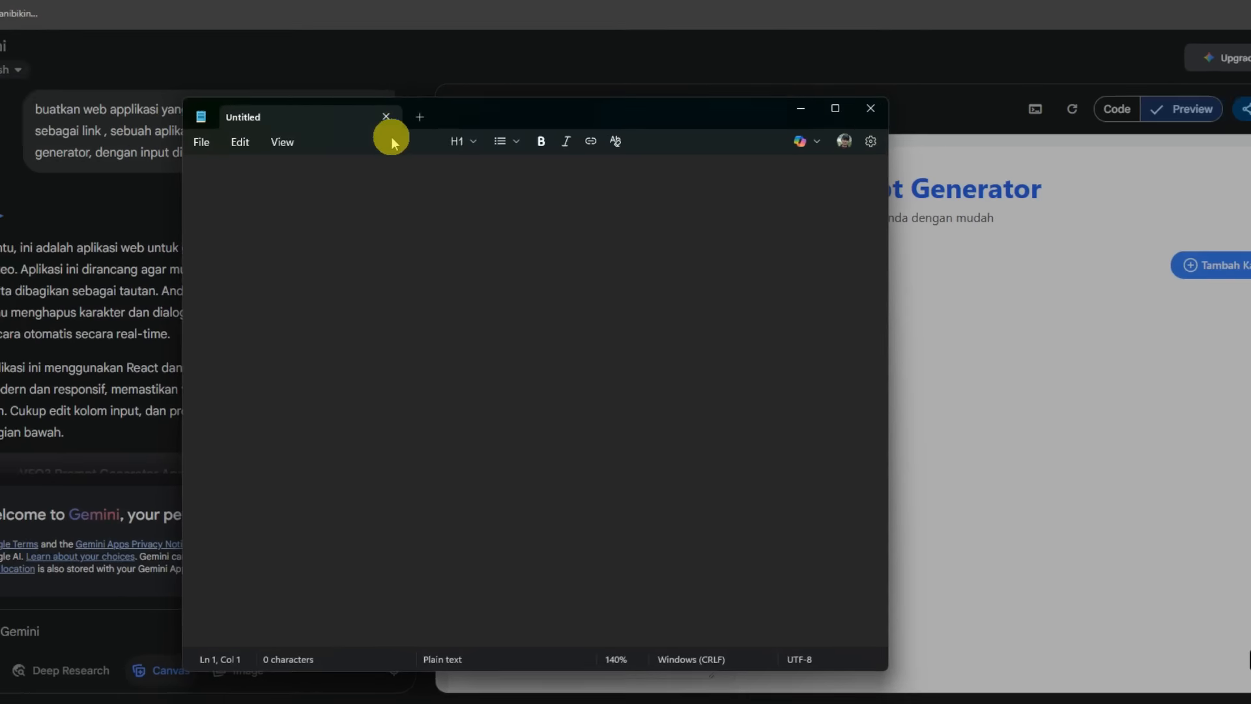
pyautogui.rightClick(376, 280)
pyautogui.click(404, 369)
pyautogui.moveTo(550, 202); pyautogui.dragTo(278, 197)
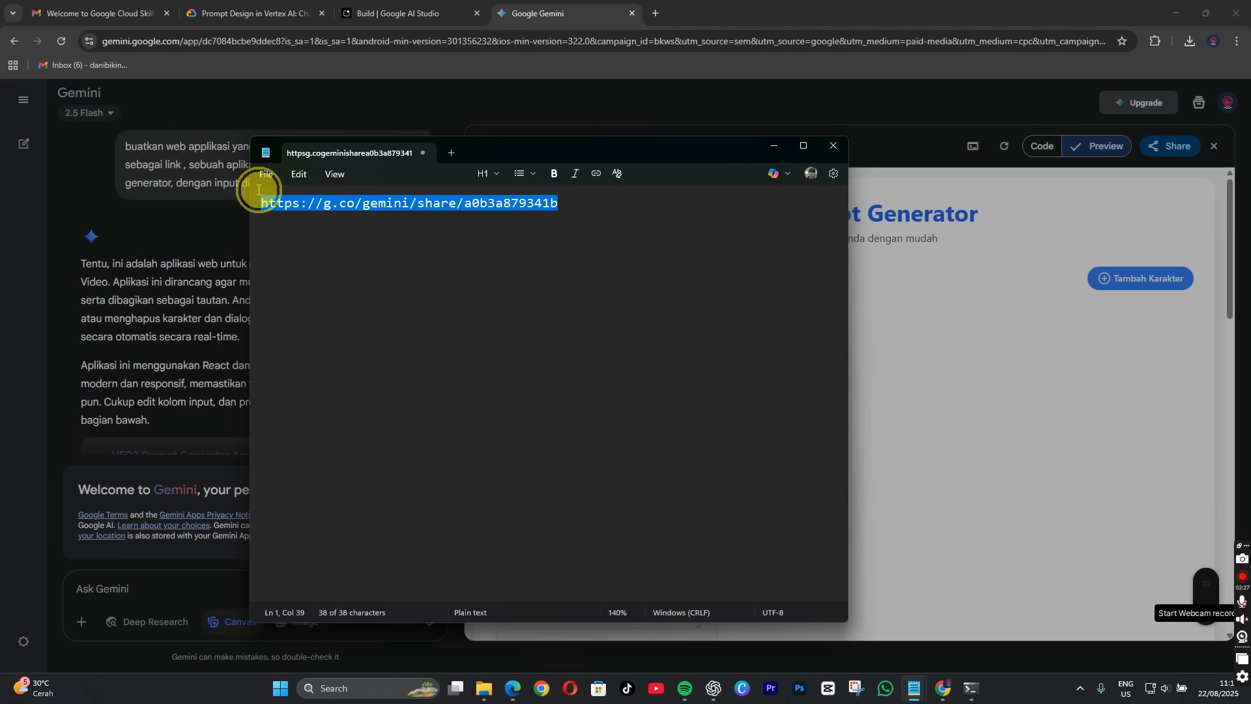
pyautogui.click(570, 11)
pyautogui.hotkey('ctrl', 't')
pyautogui.write('https://g.co/gemini/share/a0b3a879341b')
pyautogui.press('Return')
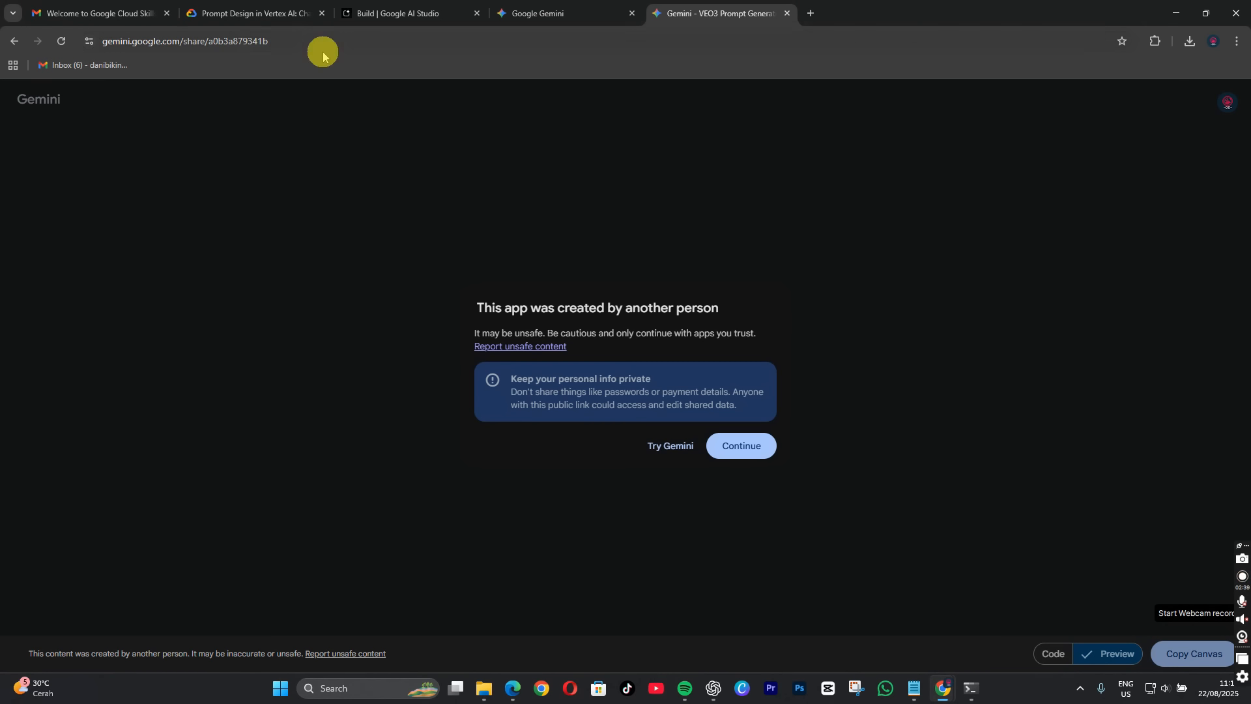
pyautogui.click(743, 446)
pyautogui.scroll(-6, 822, 326)
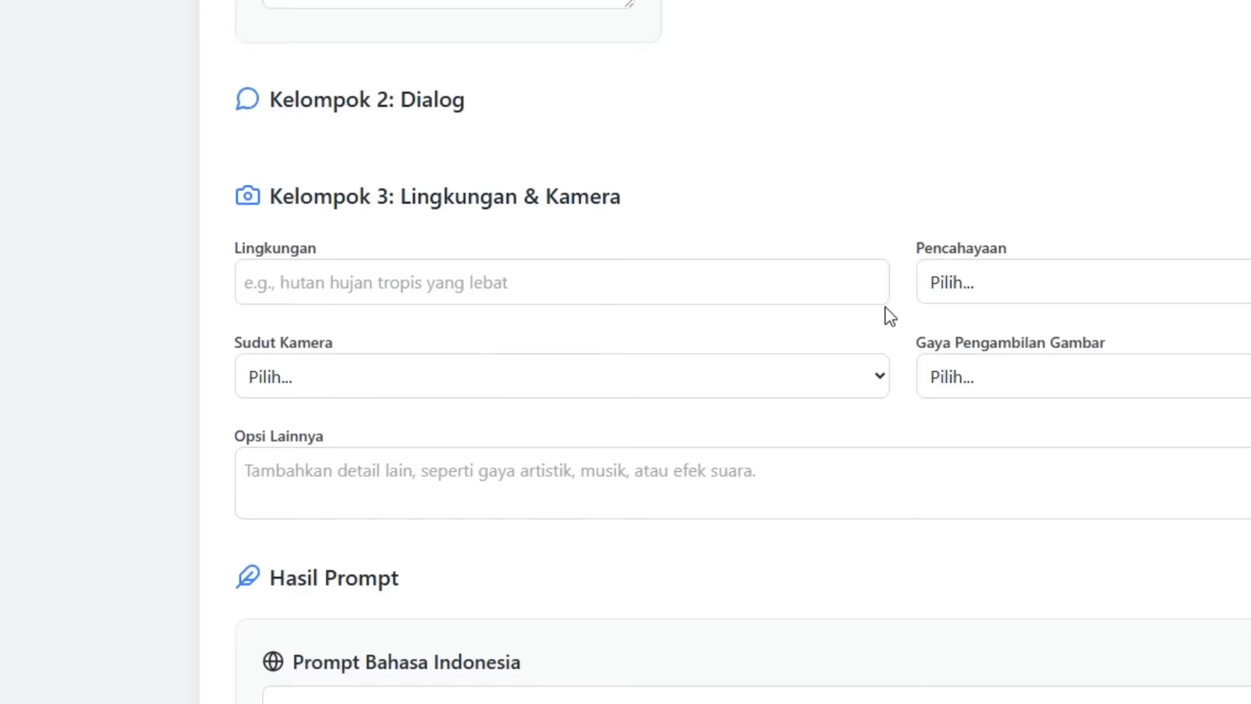
# - Set Karakter 1's ethnicity to Indonesia, gender to Laki-laki, age to 70 and clothing to "kaos singlet, sarung, pakai kopiah"
pyautogui.scroll(6, 830, 329)
pyautogui.click(401, 264)
pyautogui.click(304, 329)
pyautogui.click(516, 262)
pyautogui.click(502, 329)
pyautogui.scroll(-1, 755, 313)
pyautogui.click(338, 235)
pyautogui.write('70')
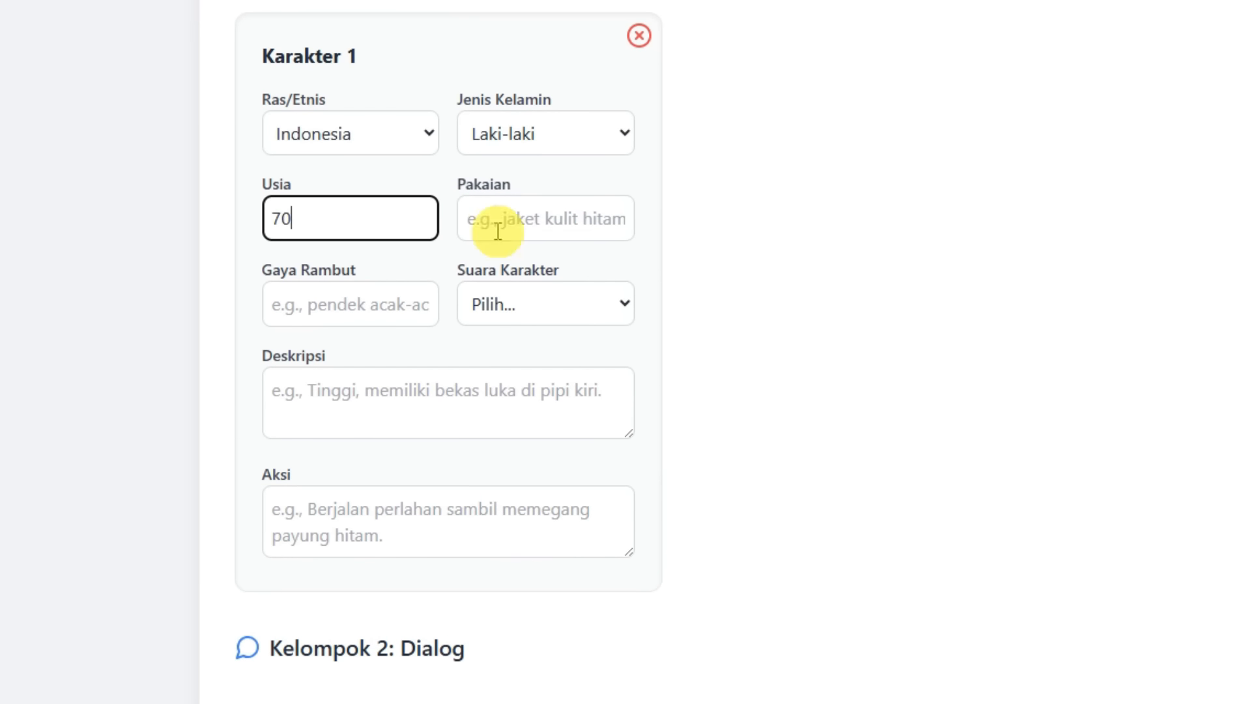
pyautogui.click(505, 227)
pyautogui.write('kaos singlet, sarung, kopiah')
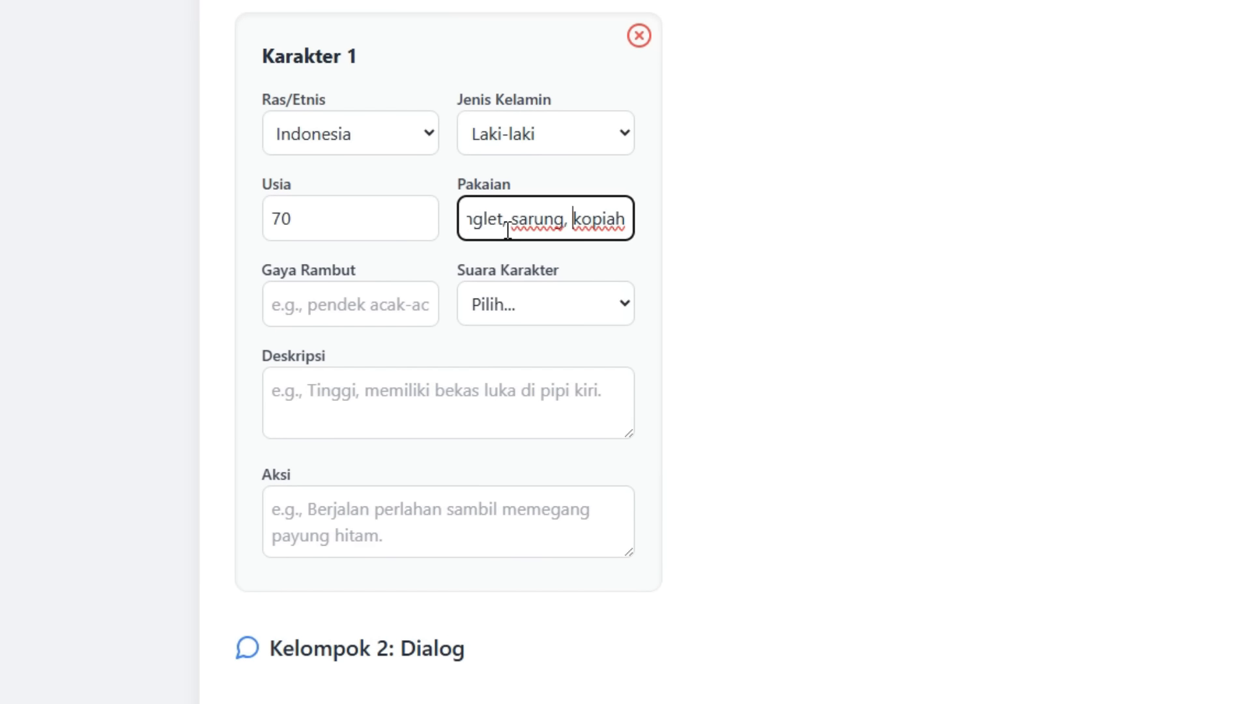
# - Set Karakter 1's hairstyle to "beruban", voice to Serak and description to "badan sedikit kurus, tinggi sedang"
pyautogui.click(393, 310)
pyautogui.write('beruban')
pyautogui.click(541, 307)
pyautogui.click(491, 503)
pyautogui.scroll(-2, 830, 393)
pyautogui.click(450, 290)
pyautogui.write('kurus,')
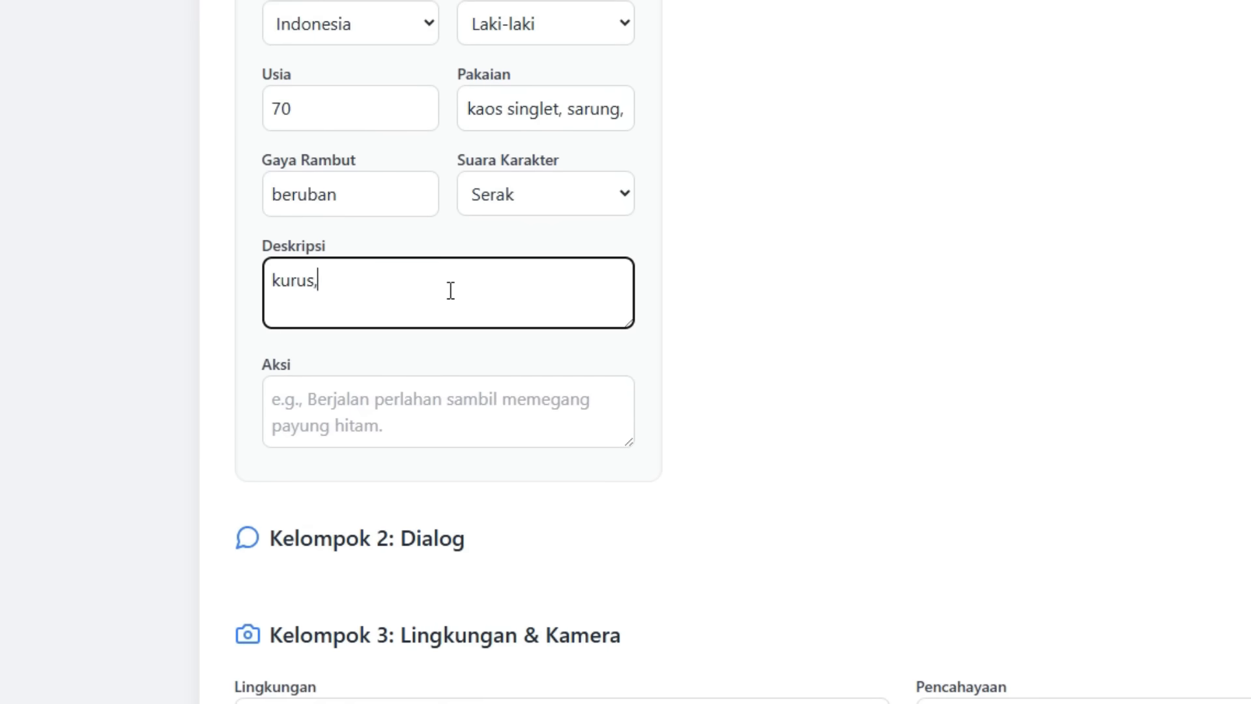
pyautogui.write(' tinggi sedang')
pyautogui.press('Home')
pyautogui.write('badan sedikit')
# - Fill in Karakter 1's action: "duduk di halaman rumah di kampung pedesaan. disebelahnya terdapat meja bundar dengan secangkir kopi yang masih hangat"
pyautogui.click(443, 413)
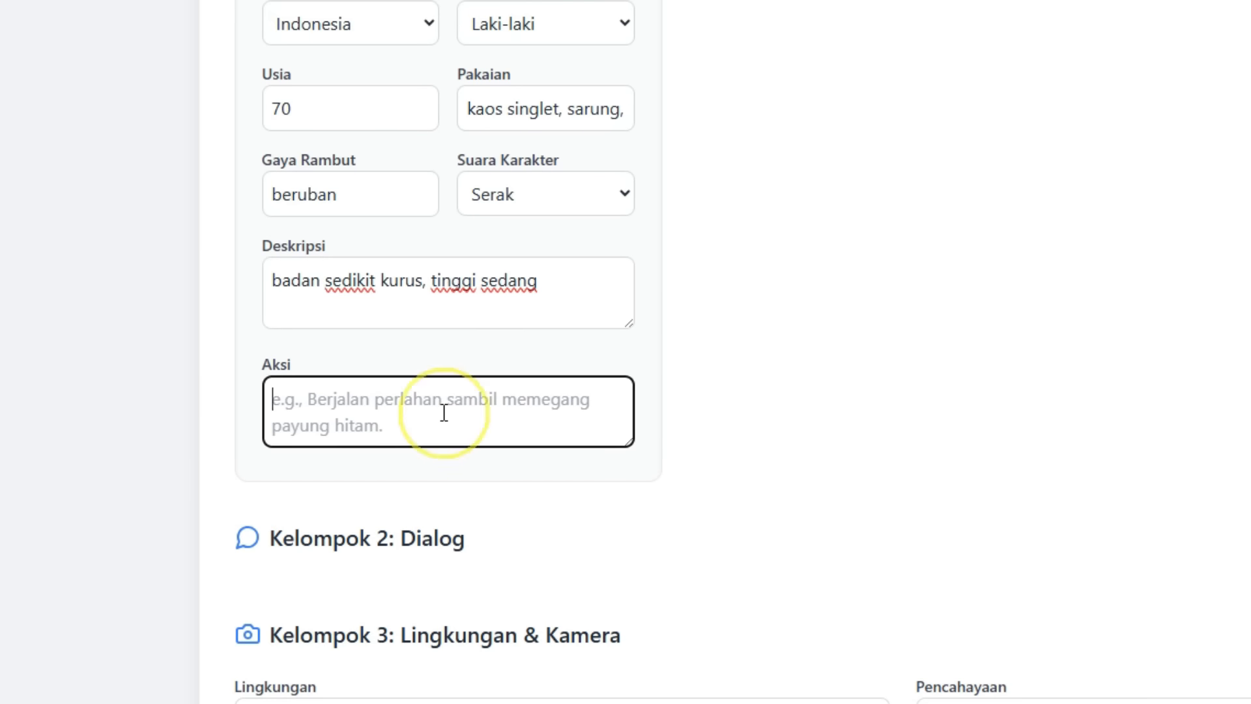
pyautogui.write('s')
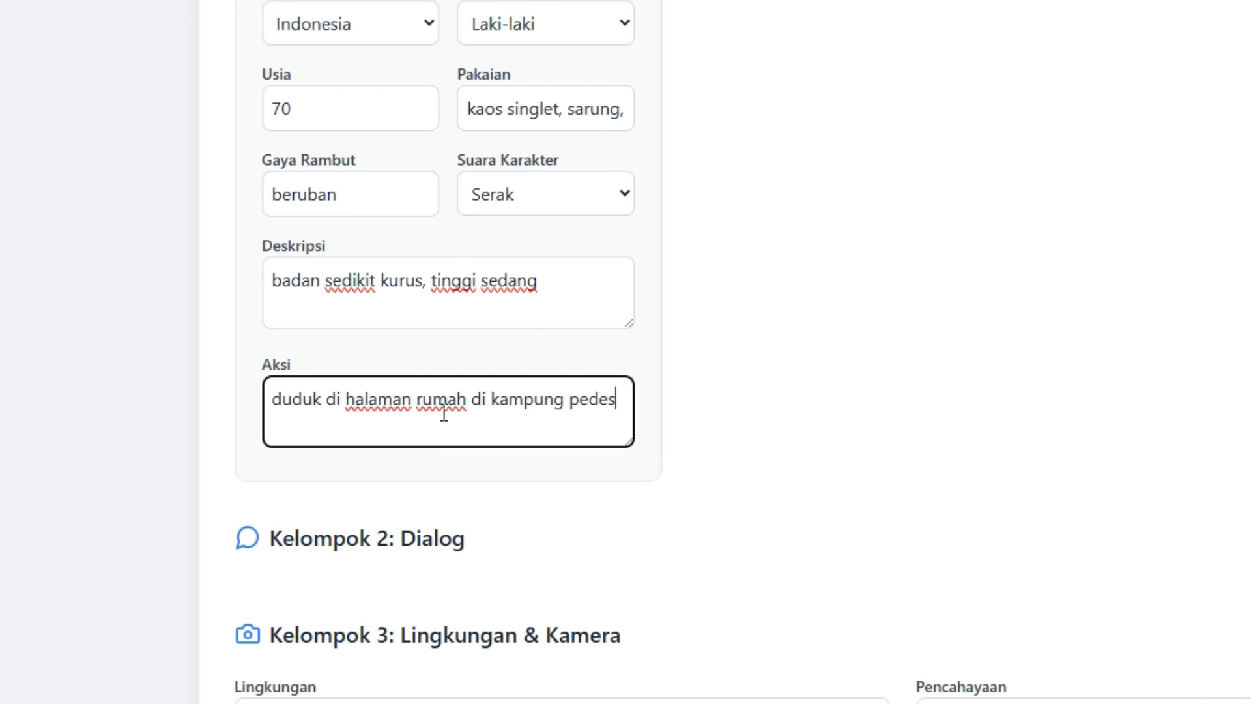
pyautogui.write('ebelahnya terdapat meja bundar dengan secangki')
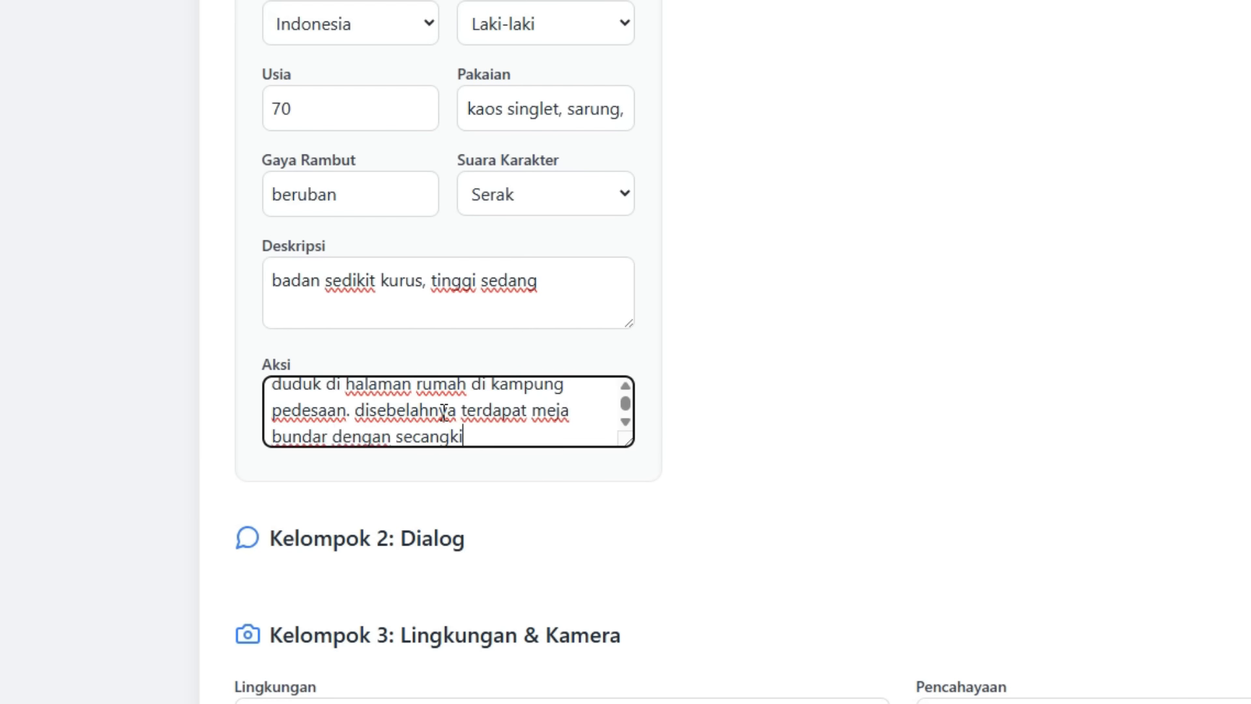
pyautogui.write('r kopi yang masih hangat')
pyautogui.scroll(4, 782, 305)
pyautogui.scroll(-10, 795, 310)
pyautogui.scroll(10, 810, 306)
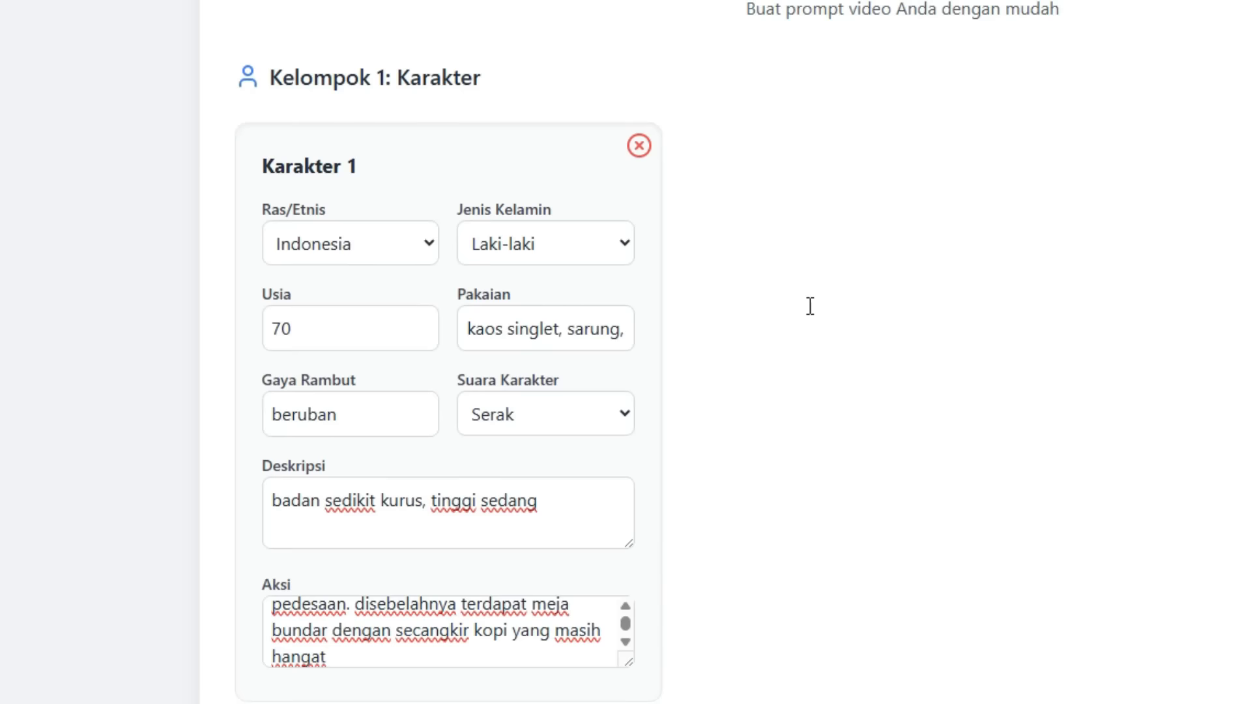
# - Add a dialog for Karakter 1 with the line "Katanya negara makin maju, tapi di desa kami jalan masih becek tiap hujan."
pyautogui.click(810, 306)
pyautogui.scroll(-5, 819, 316)
pyautogui.click(670, 381)
pyautogui.click(830, 314)
pyautogui.scroll(5, 831, 315)
pyautogui.scroll(-7, 625, 352)
pyautogui.click(430, 463)
pyautogui.write('Katanya negara makin maju, tapi di desa kami jalan masih becek tiap hujan.')
pyautogui.click(545, 461)
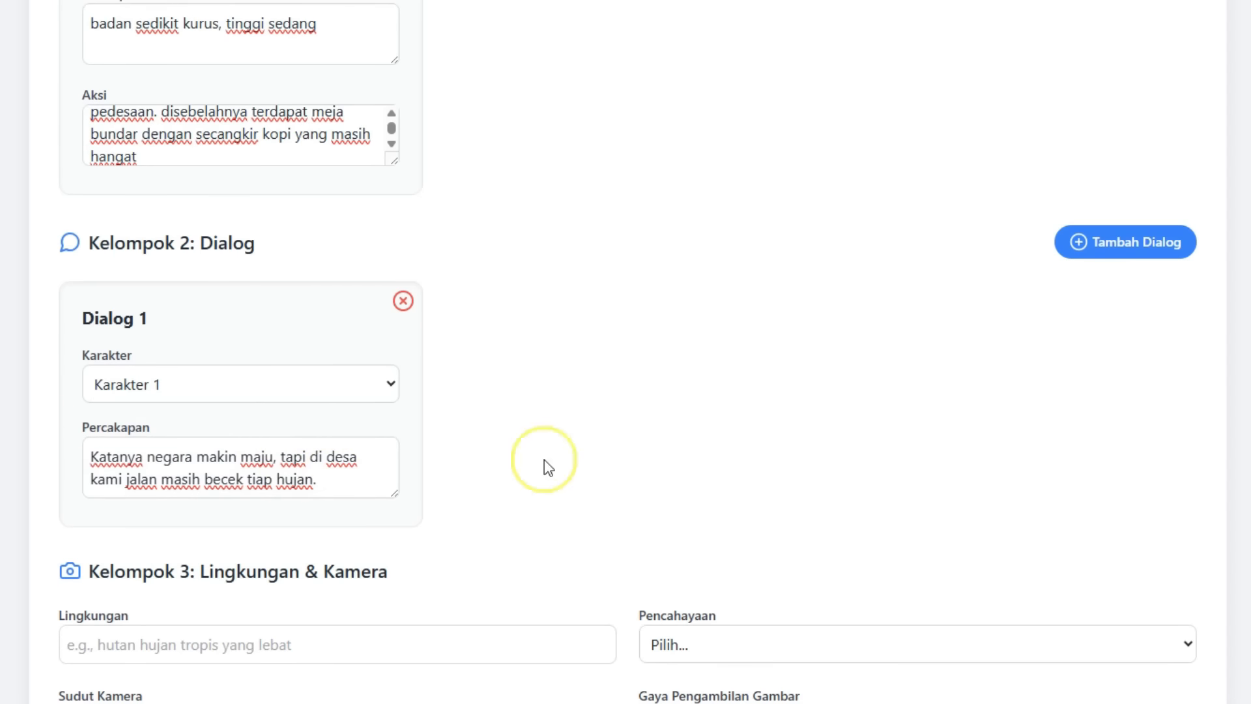
# - Set the environment (Lingkungan) to "sedang hujan" and the lighting (Pencahayaan) to High-key lighting
pyautogui.scroll(-4, 548, 456)
pyautogui.click(559, 366)
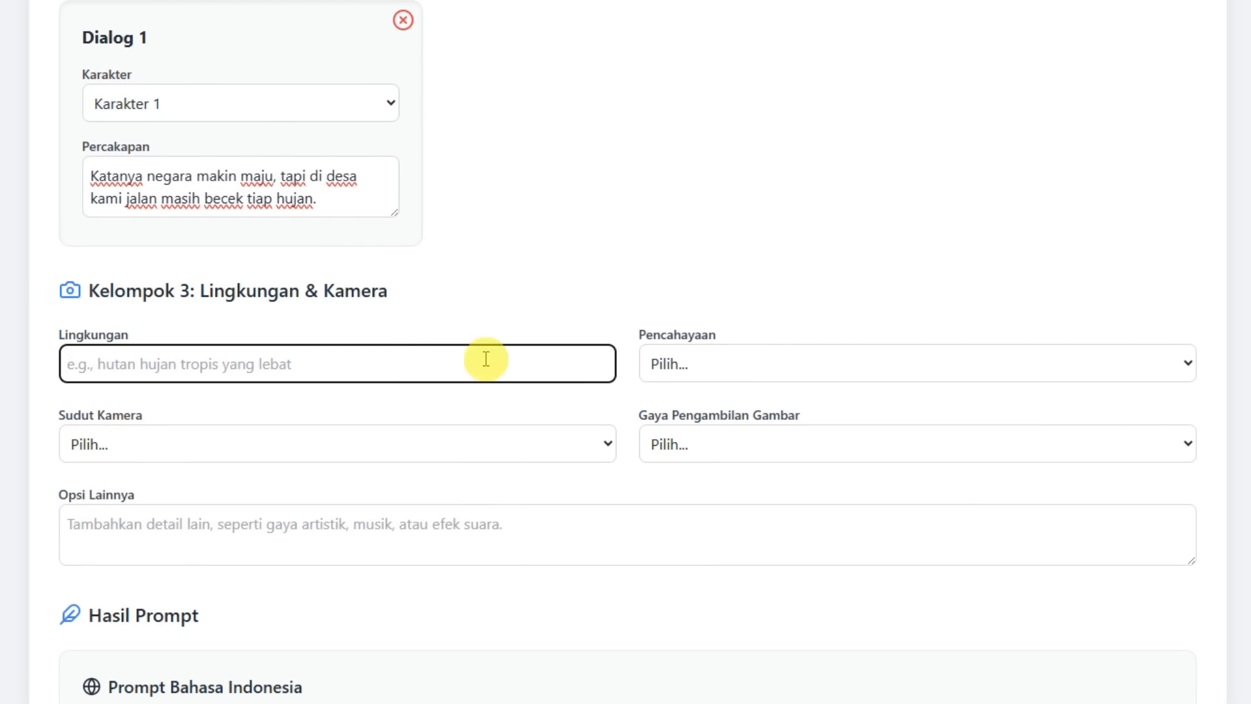
pyautogui.write('sedang hujan s')
pyautogui.press('BackSpace')
pyautogui.press('BackSpace')
pyautogui.click(627, 259)
pyautogui.scroll(5, 638, 256)
pyautogui.scroll(-7, 642, 254)
pyautogui.click(776, 180)
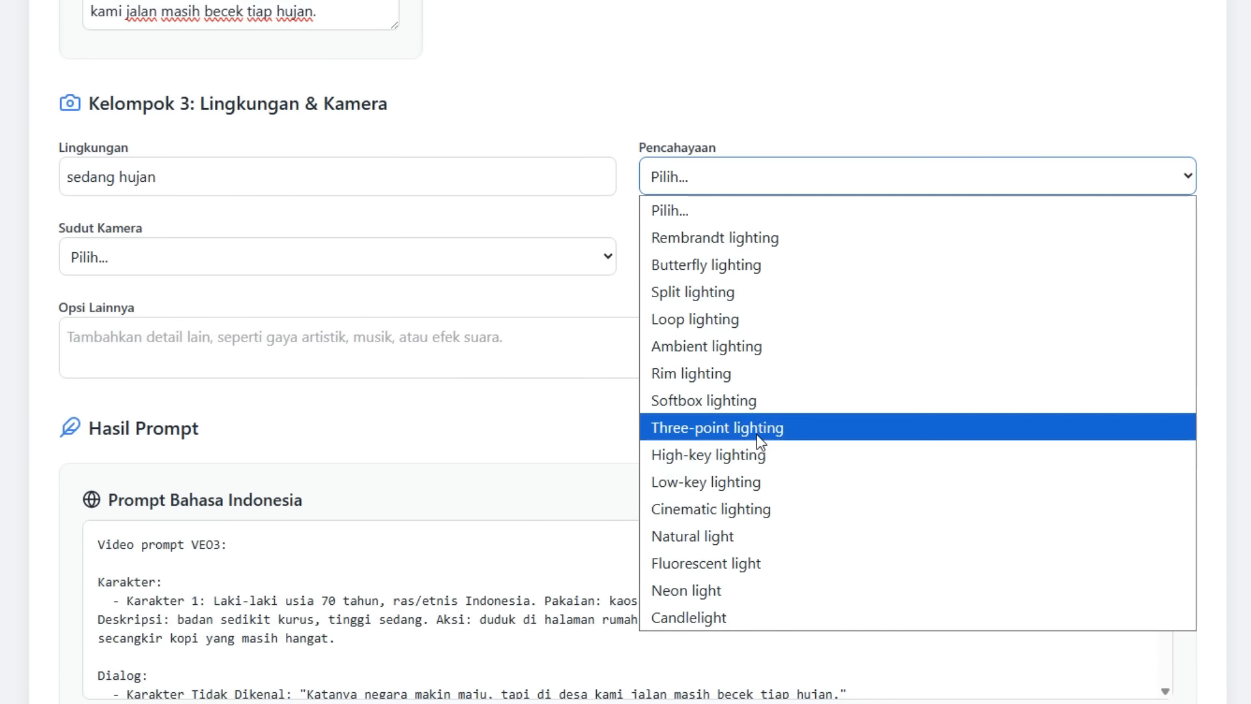
pyautogui.click(759, 455)
# - Choose the Wide Shot camera angle and Pan shot shooting style, and enter "suasana pedesaan sedang hujan" as the other options
pyautogui.click(209, 257)
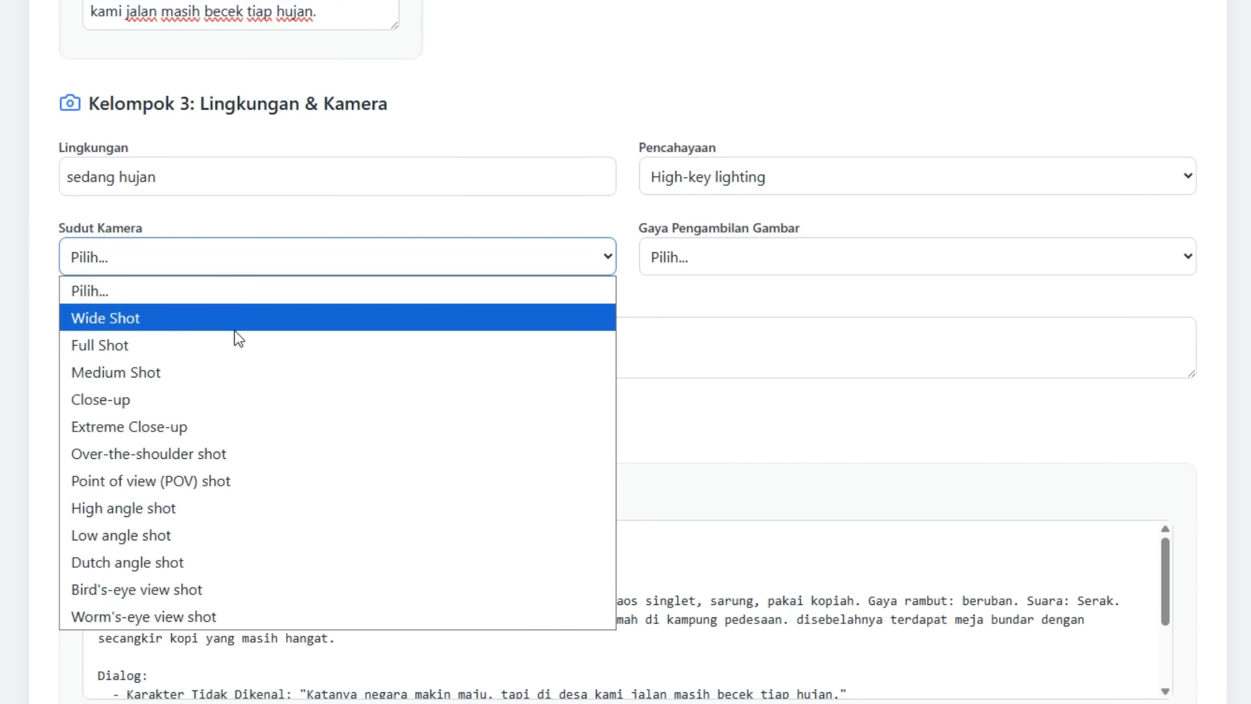
pyautogui.click(236, 319)
pyautogui.click(908, 256)
pyautogui.click(749, 506)
pyautogui.scroll(-1, 343, 237)
pyautogui.click(343, 237)
pyautogui.write('suasana pedesaan sedang hujan')
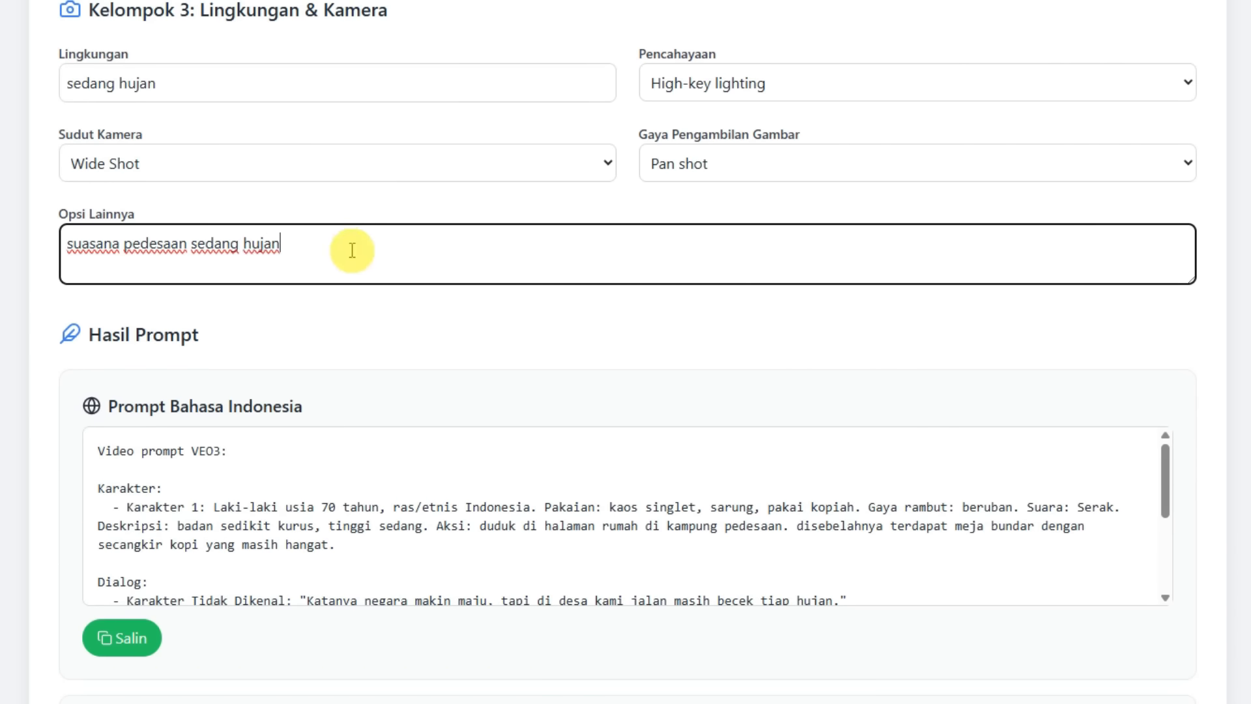
# - Copy the generated JSON prompt, paste it into the VEO Video Generator's prompt and generate the video
pyautogui.scroll(-8, 353, 250)
pyautogui.click(112, 631)
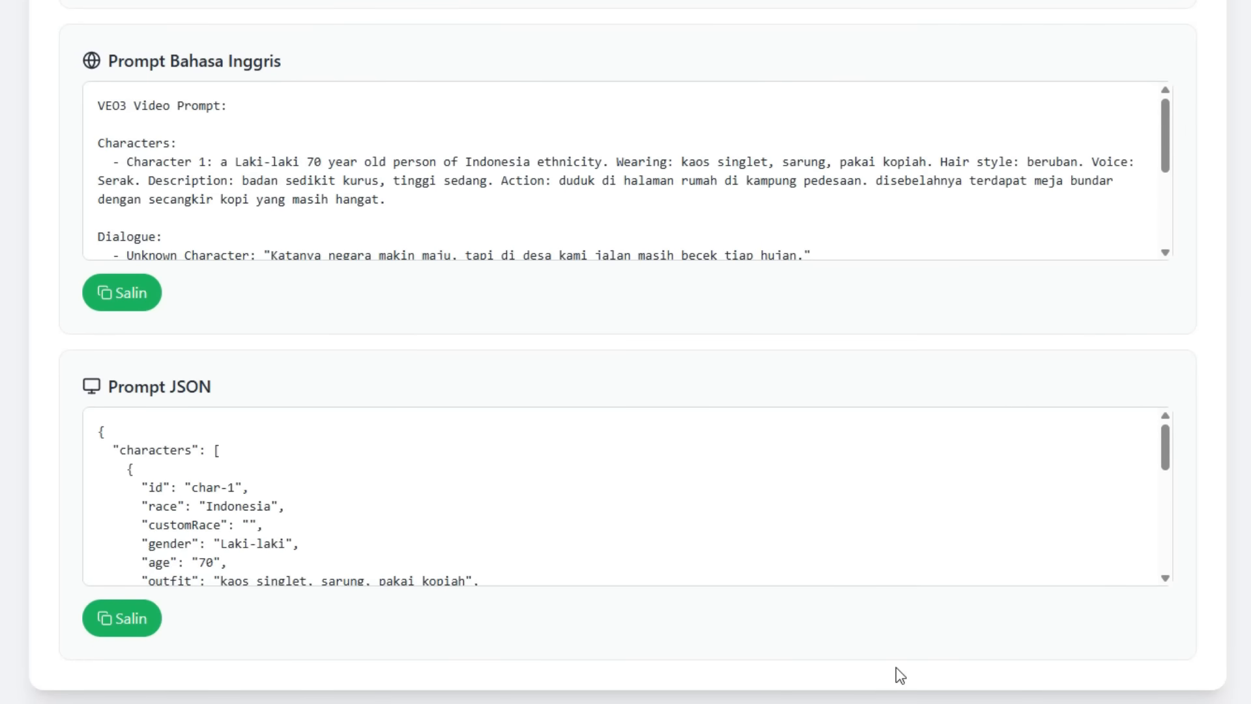
pyautogui.rightClick(294, 243)
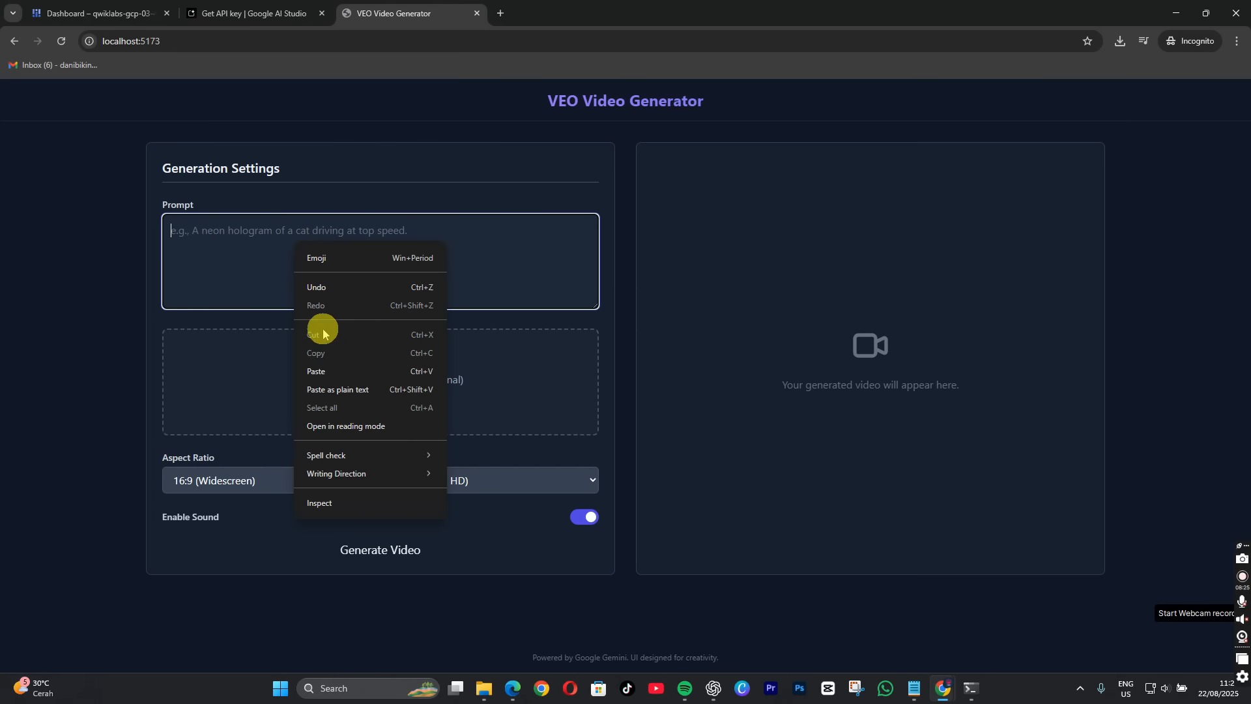
pyautogui.click(329, 370)
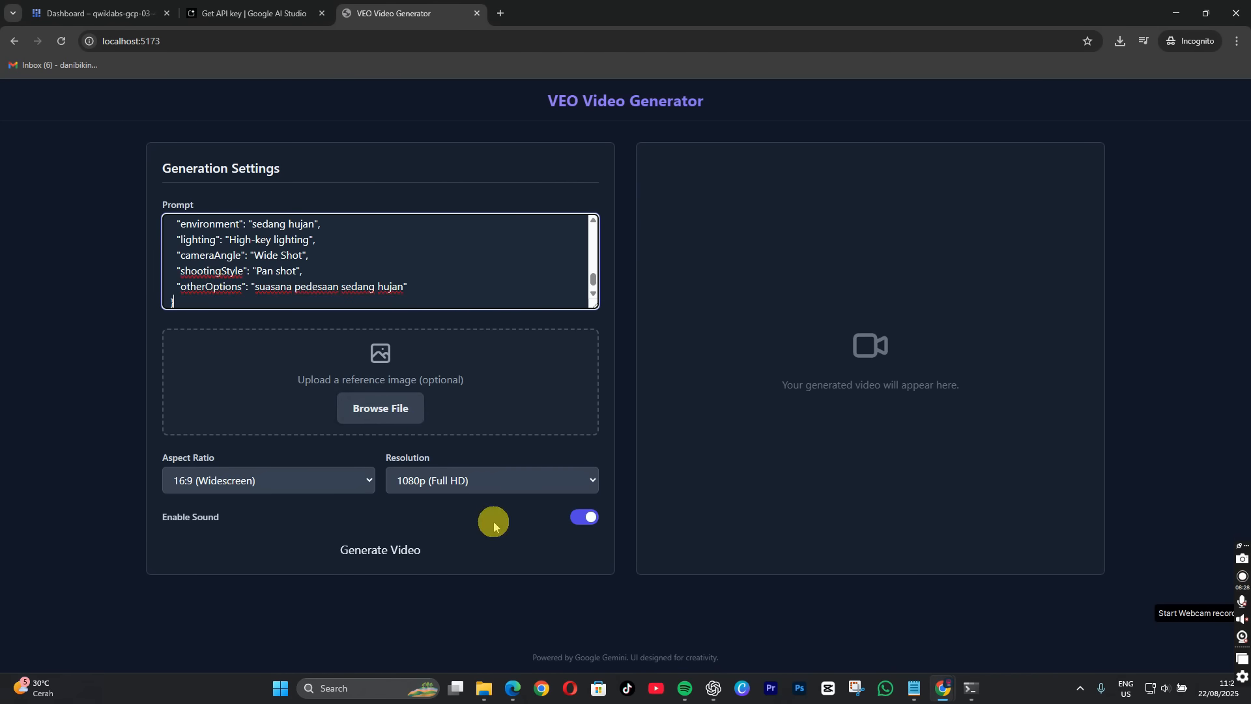
pyautogui.click(411, 549)
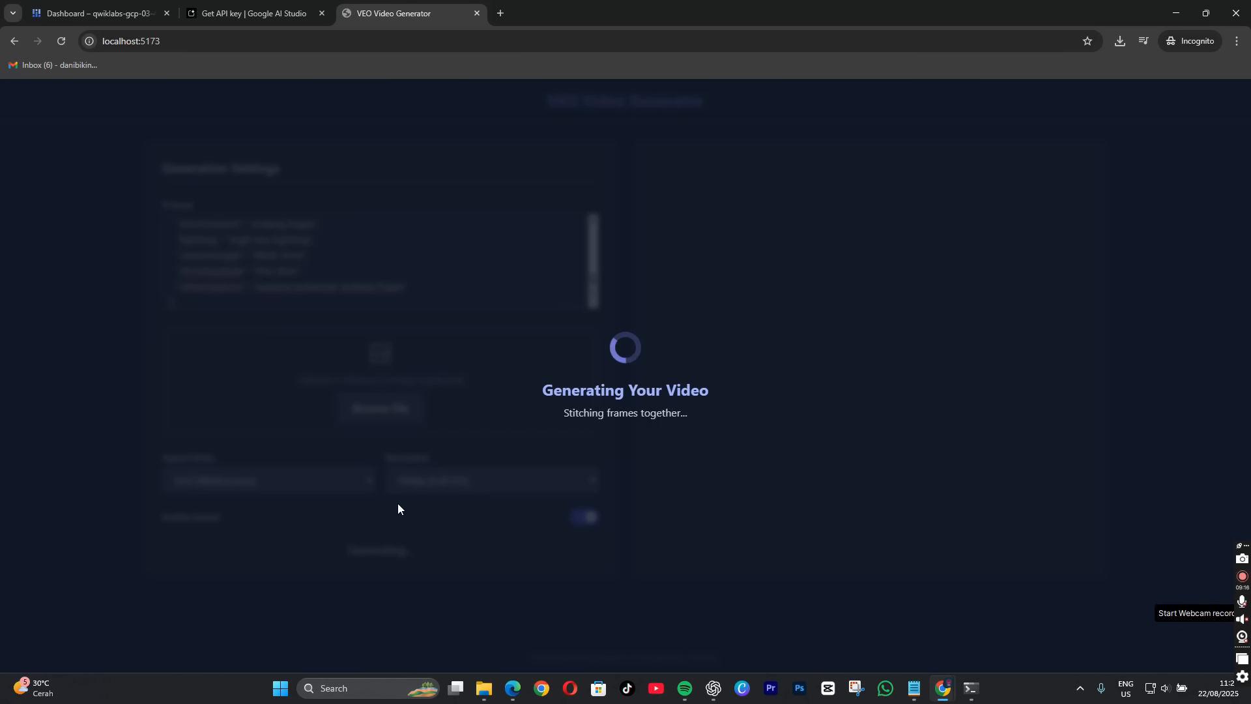
# - Play the generated video of the man in the village and view it full screen
pyautogui.click(678, 426)
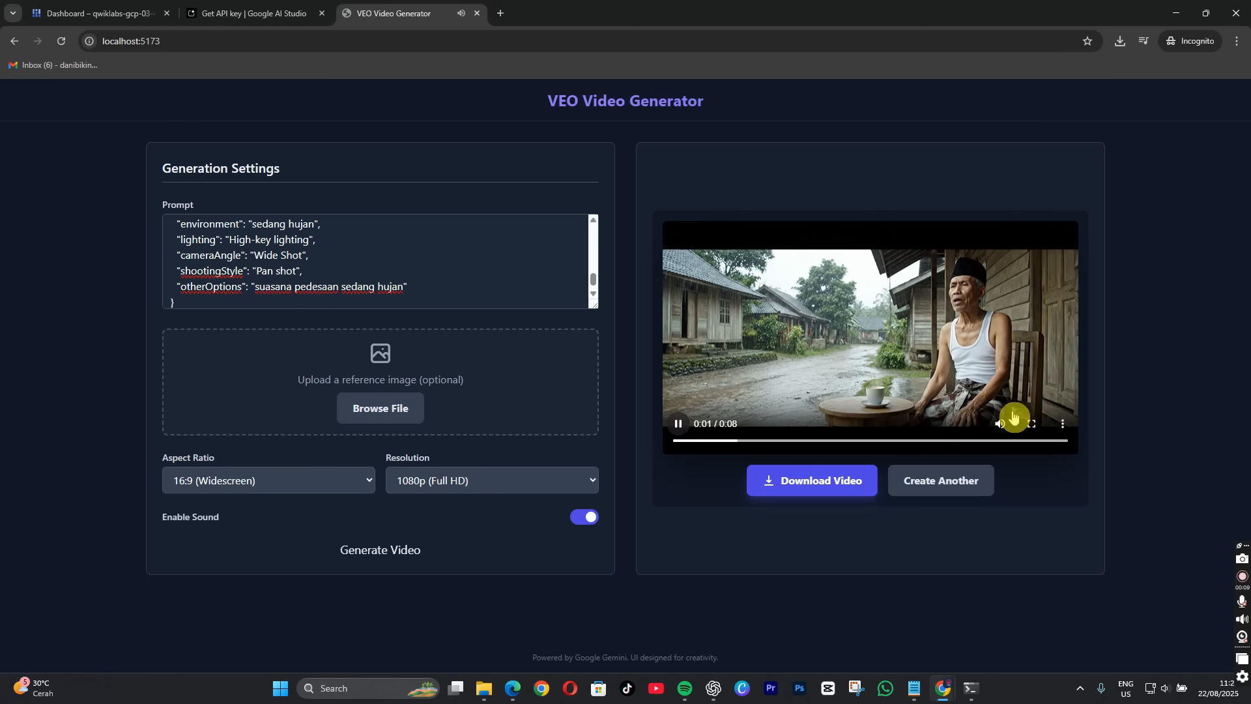
pyautogui.click(1031, 424)
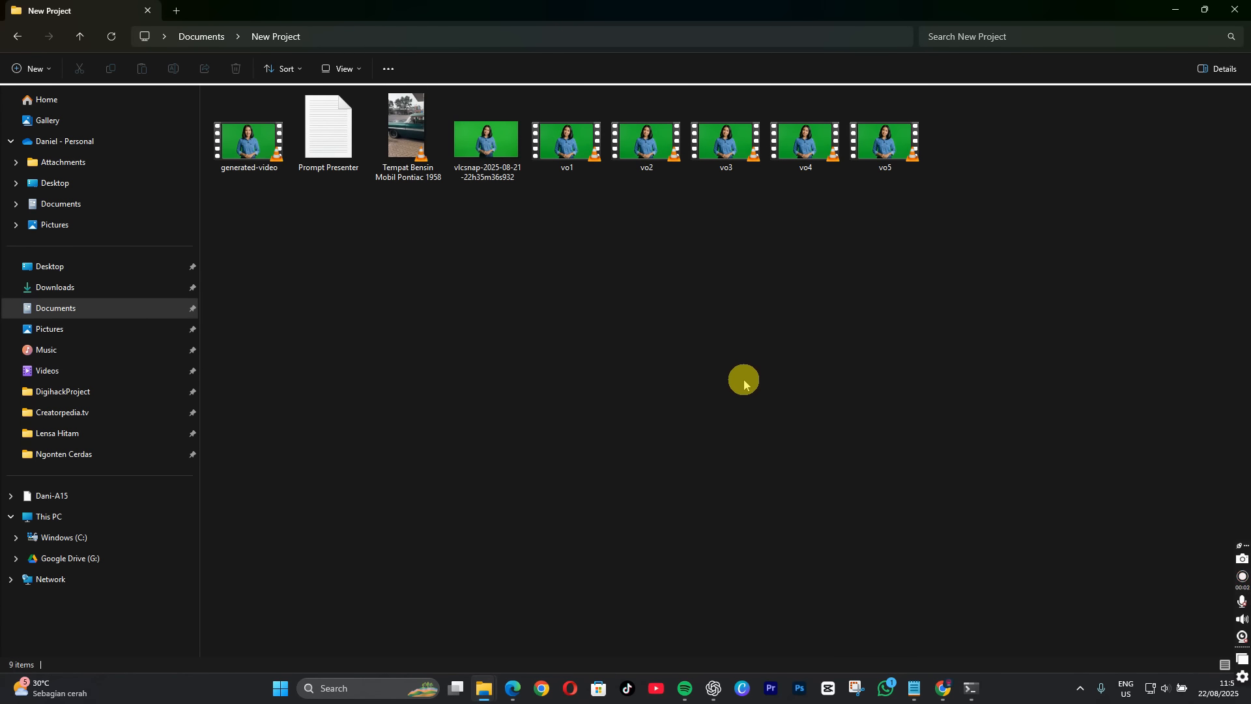
# - Enlarge the thumbnails in File Explorer's New Project folder and open the vo1 video
pyautogui.scroll(3, 750, 374)
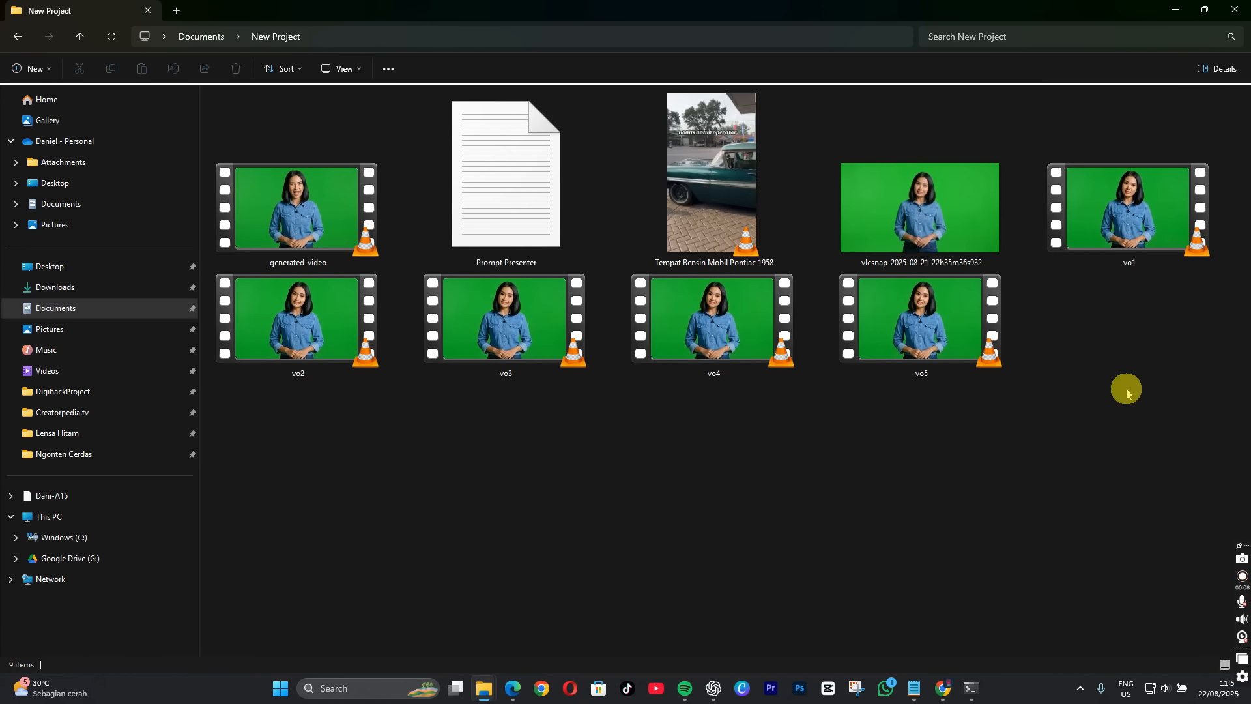
pyautogui.doubleClick(1161, 224)
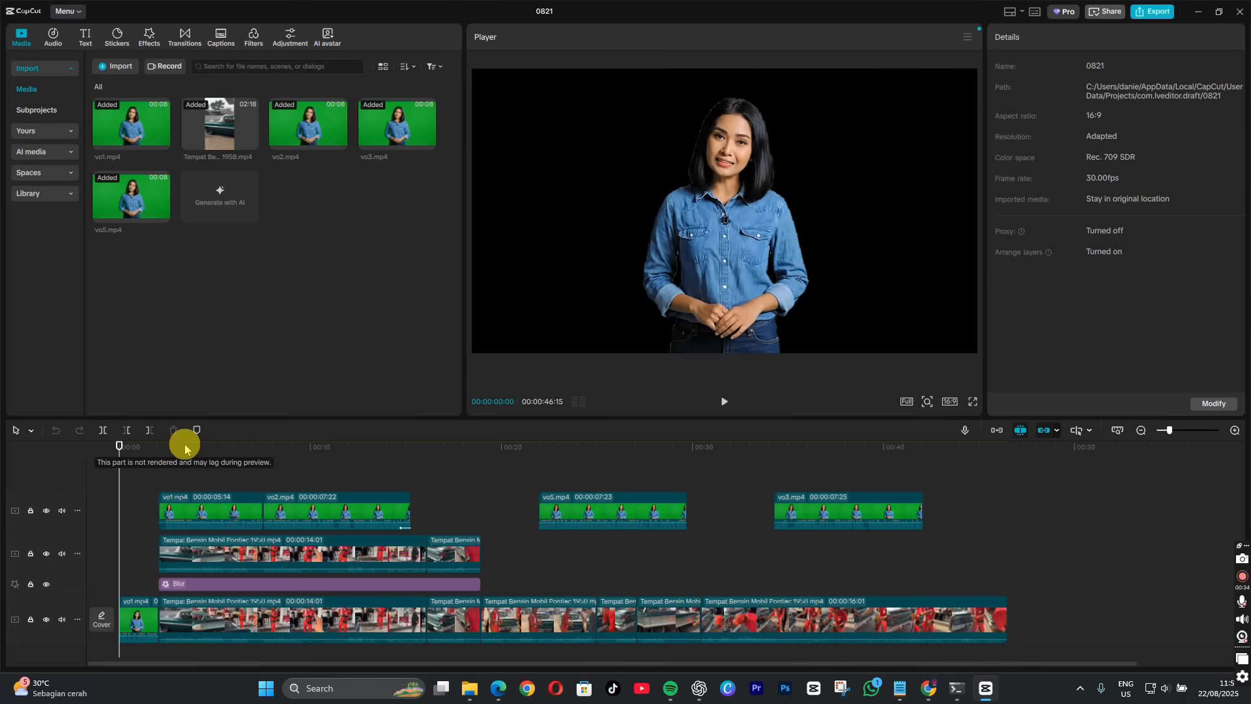
# - Switch to CapCut project 0821, select the overlay vo1 clip and scrub through the timeline, returning the playhead to the start
pyautogui.click(294, 446)
pyautogui.click(423, 345)
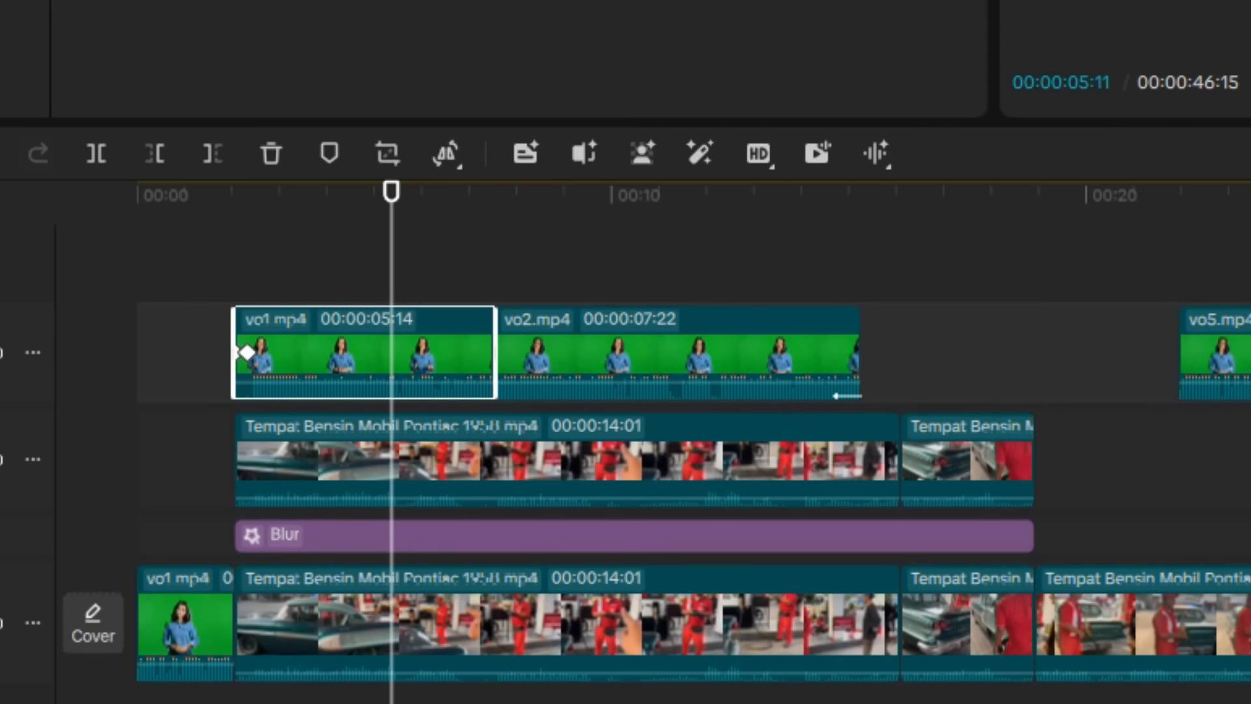
pyautogui.click(260, 196)
pyautogui.moveTo(1127, 194); pyautogui.dragTo(138, 196)
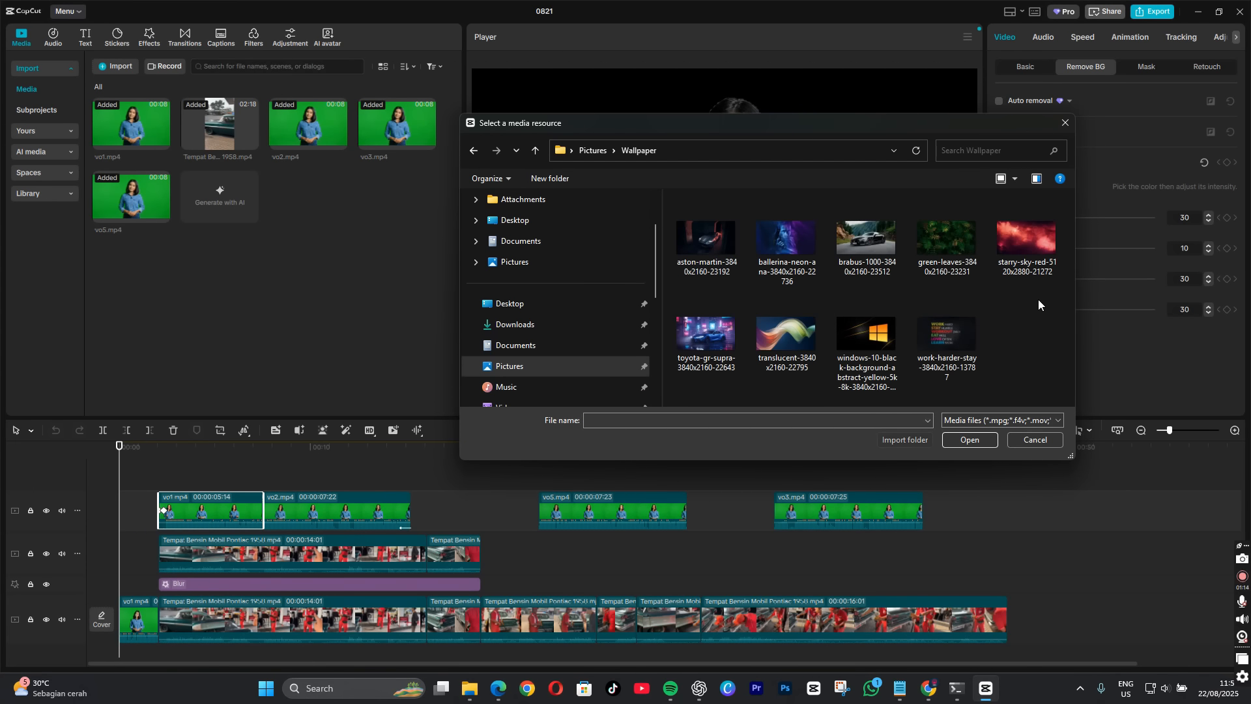
# - Import the starry-sky-red wallpaper image and place it on the timeline as the background beneath the opening vo1 clip
pyautogui.doubleClick(1027, 241)
pyautogui.moveTo(219, 199); pyautogui.dragTo(163, 468)
pyautogui.scroll(3, 326, 480)
pyautogui.moveTo(569, 454); pyautogui.dragTo(333, 460)
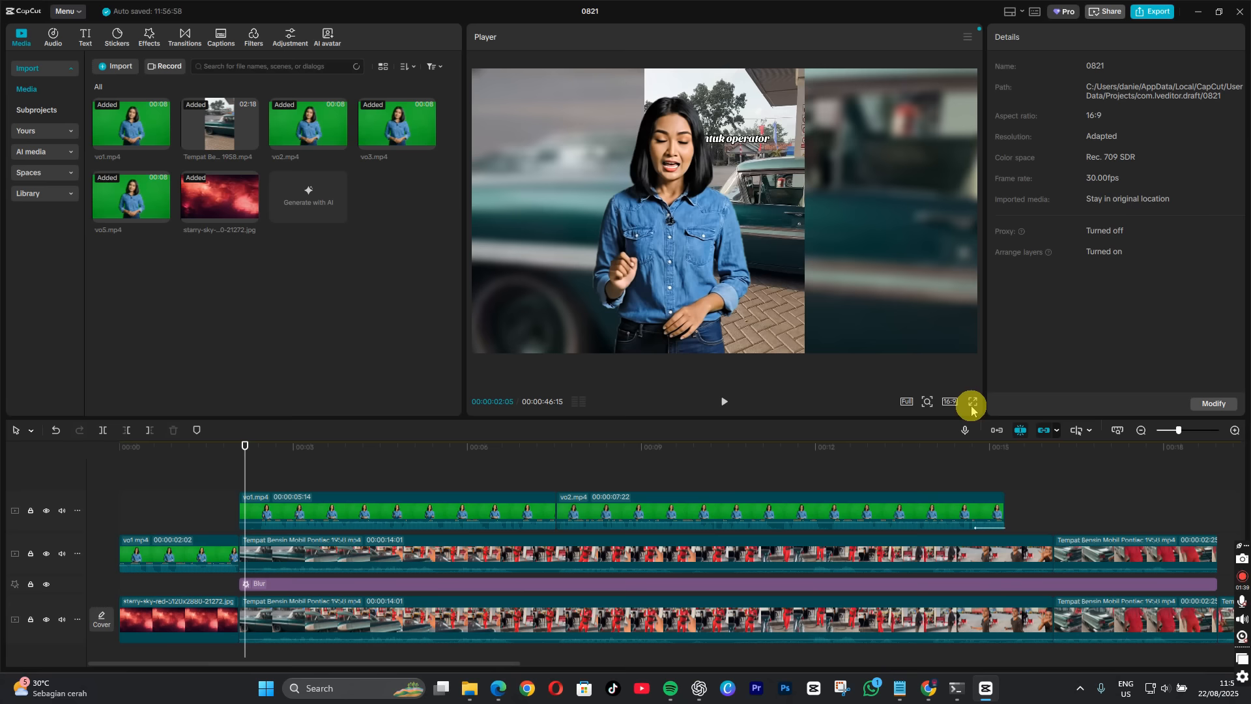
# - Play the composited presenter video in the full-screen preview
pyautogui.click(968, 408)
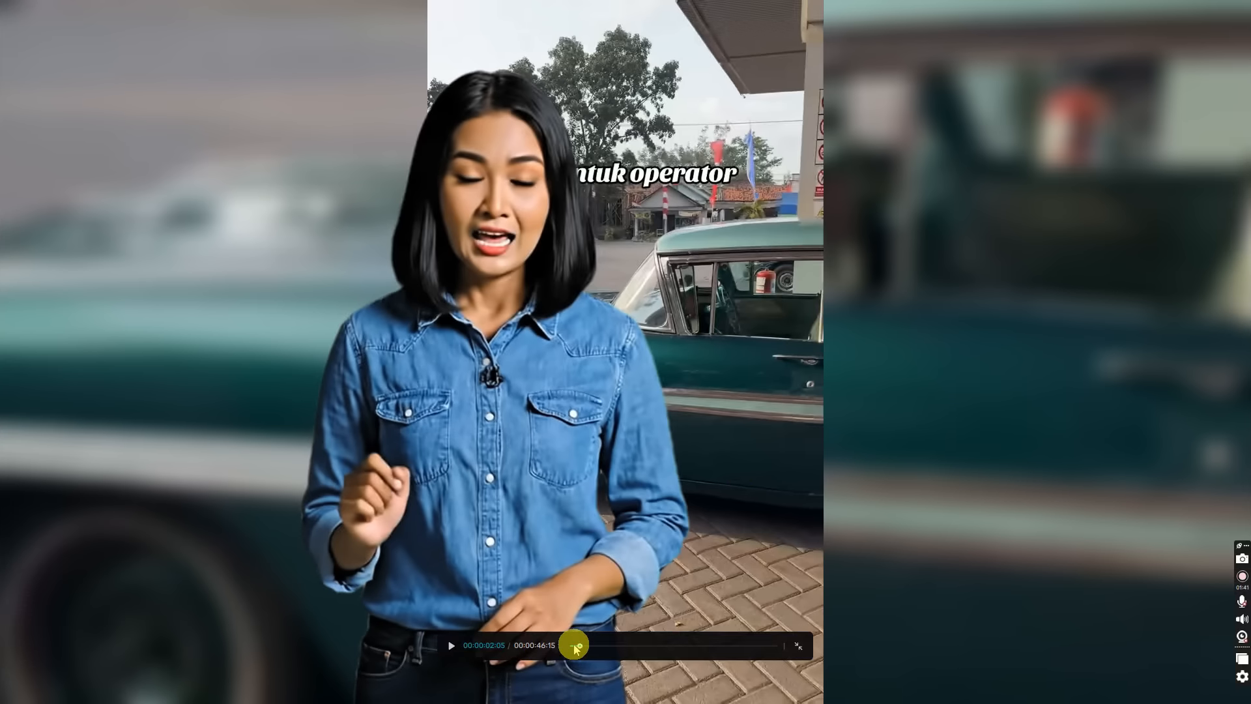
pyautogui.moveTo(574, 645); pyautogui.dragTo(560, 648)
pyautogui.press('space')
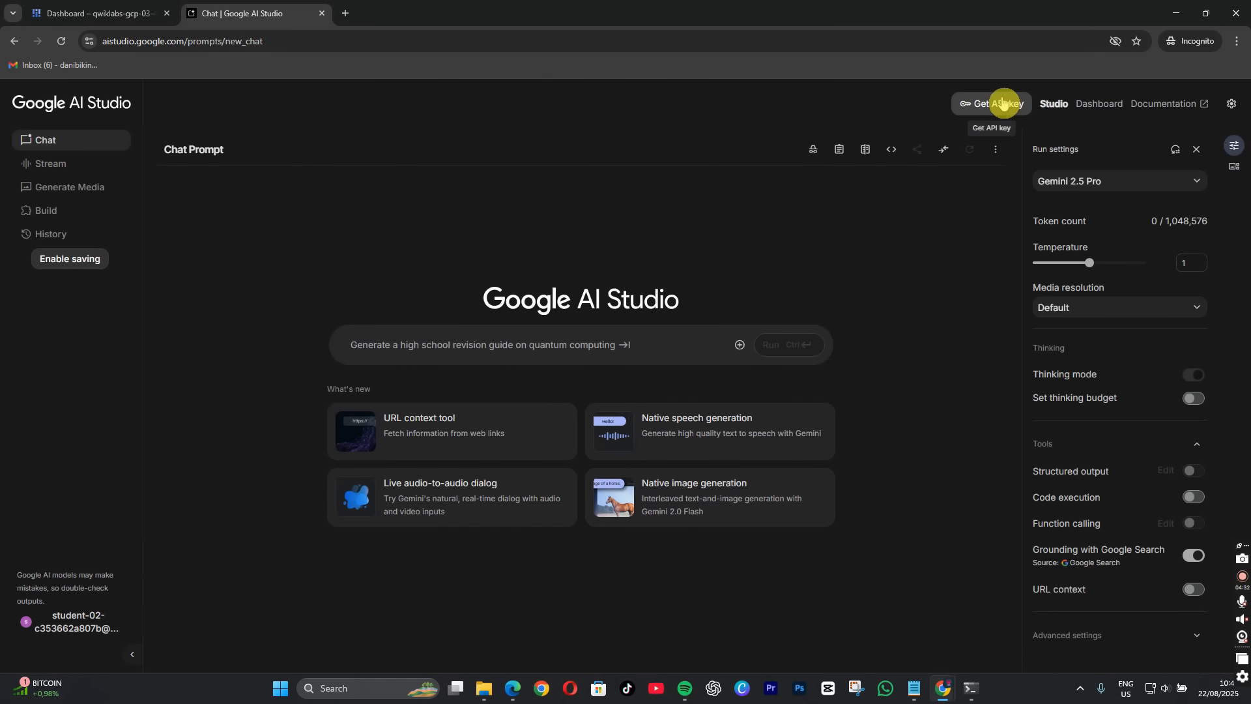
# - Create a Gemini API key in Google AI Studio and paste it over the GEMINI_API_KEY placeholder in Notepad's .env.local file
pyautogui.click(1003, 102)
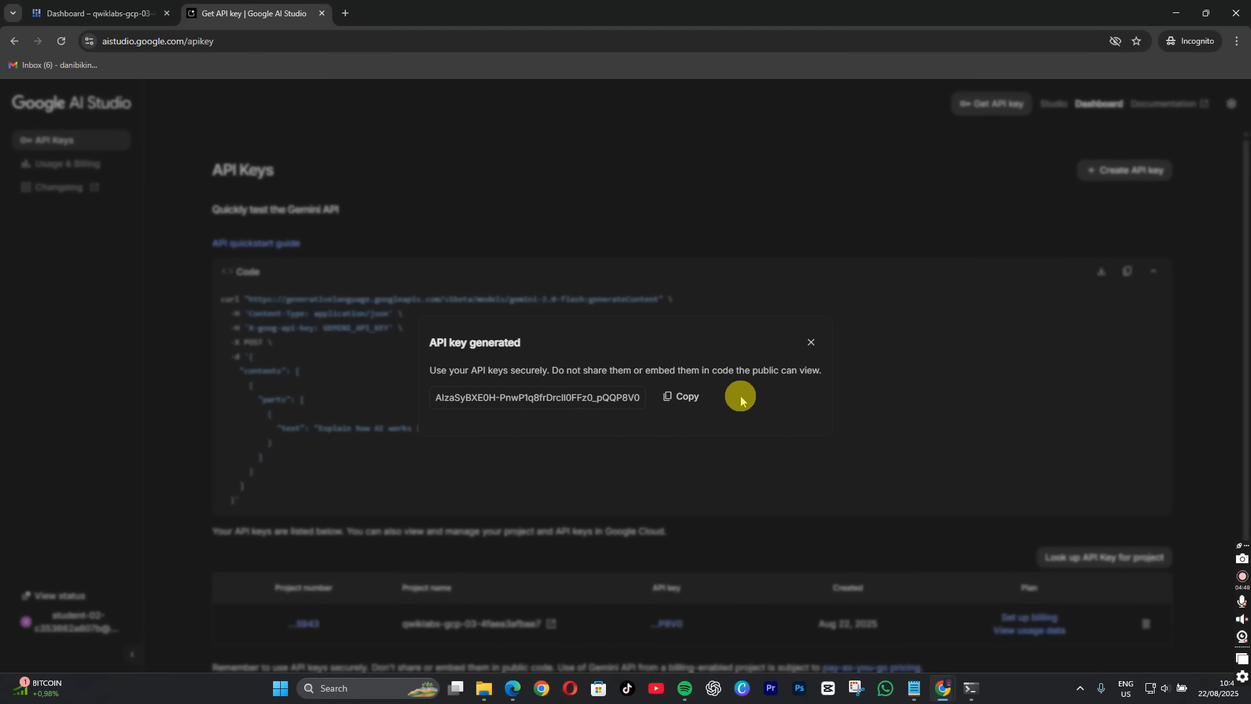
pyautogui.moveTo(914, 687)
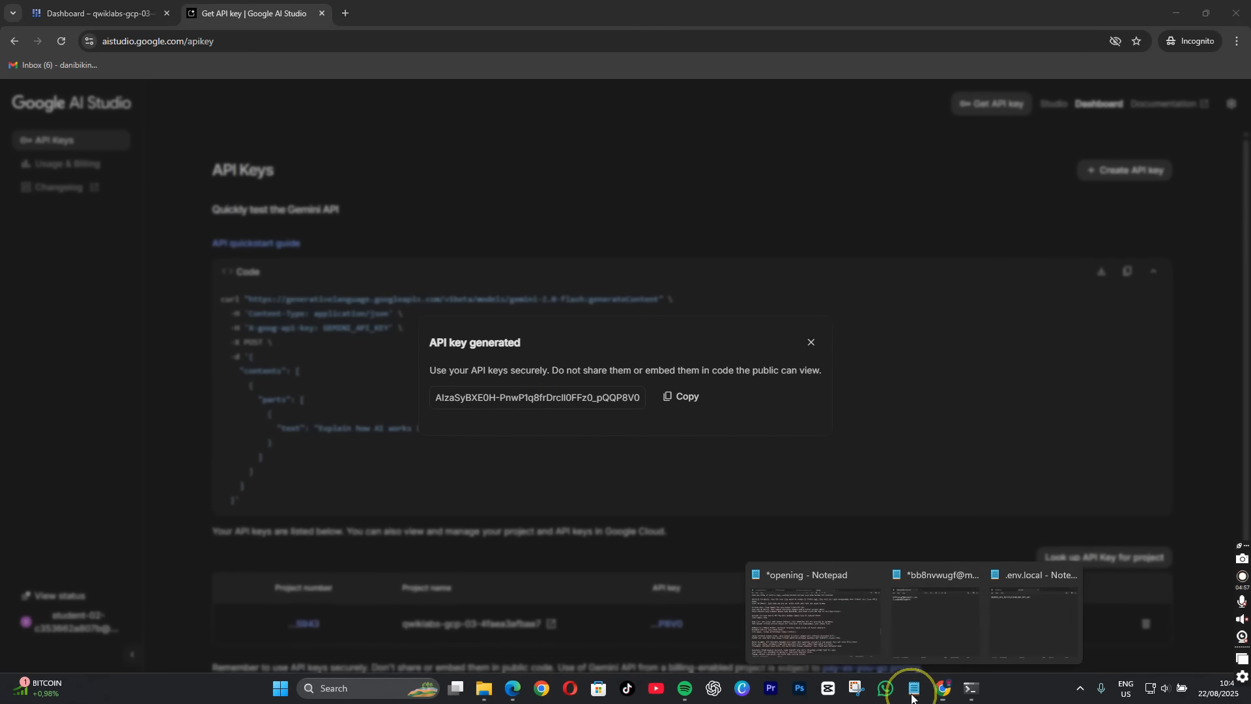
pyautogui.click(1024, 635)
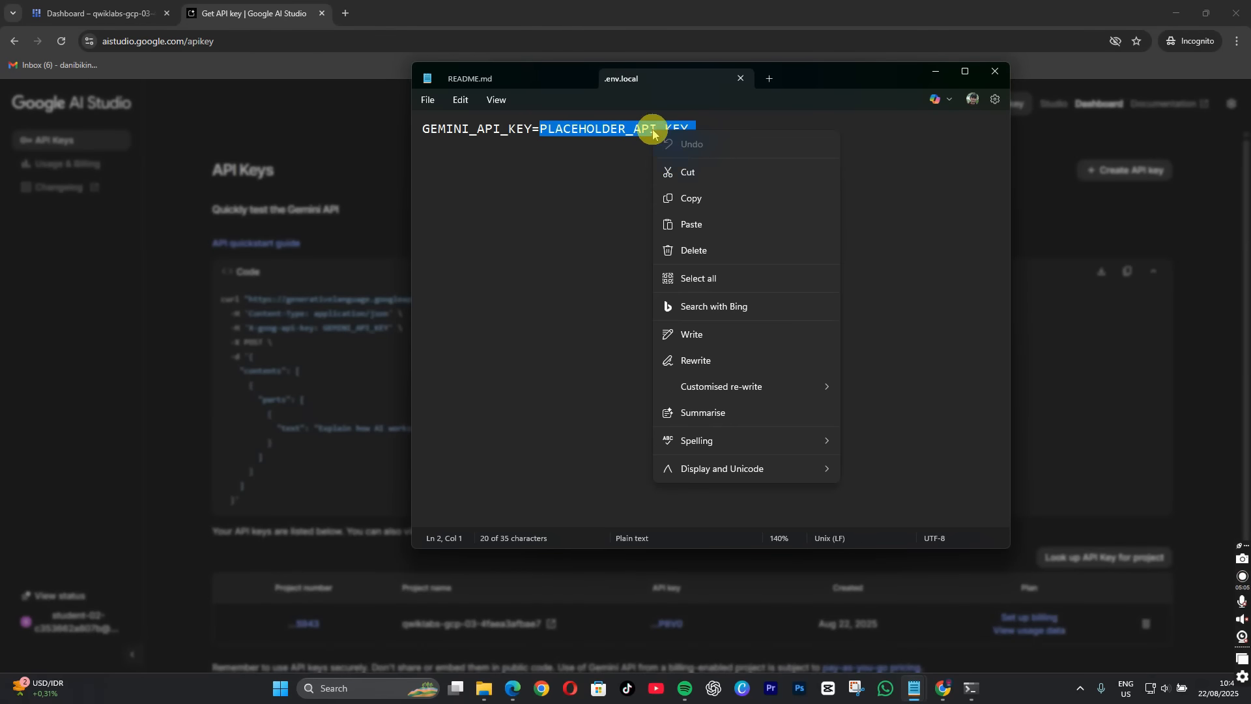
pyautogui.click(691, 225)
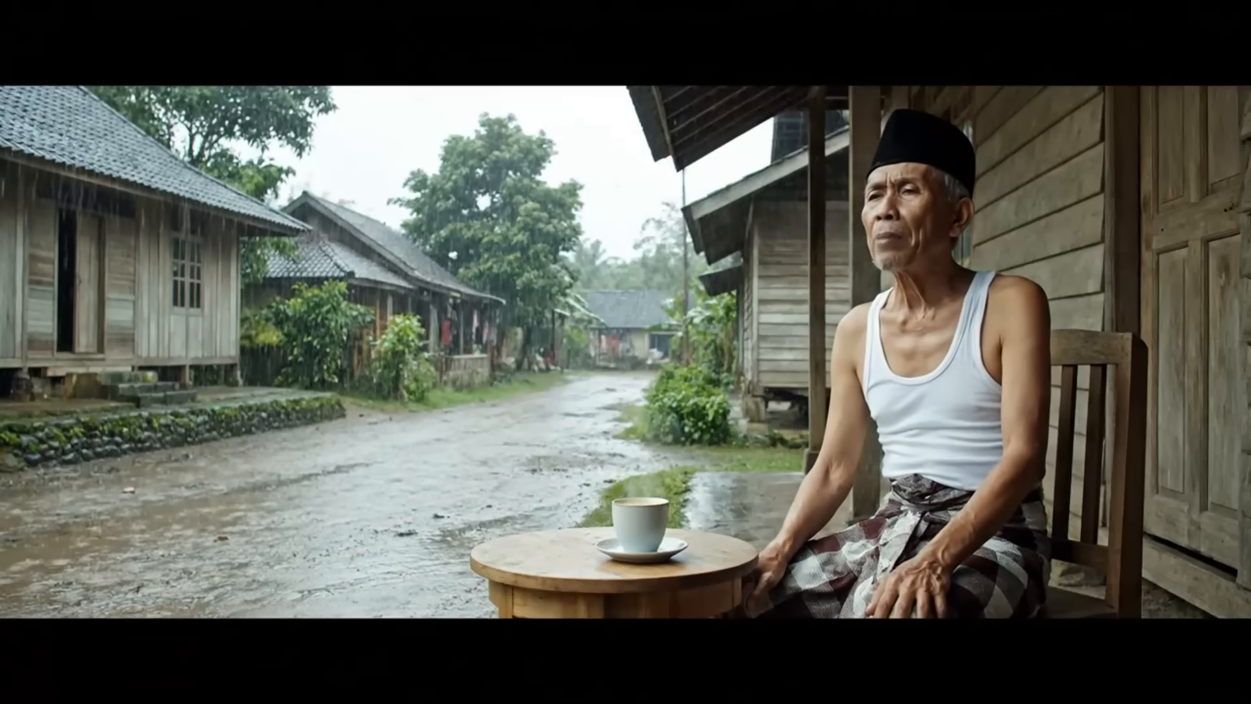